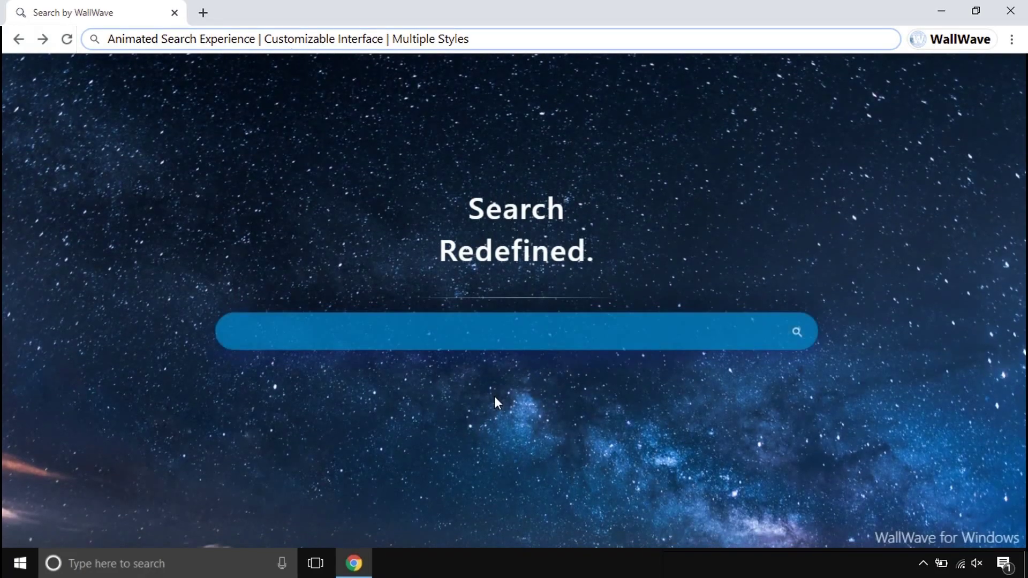
- Search WallWave for 'how to make slime'
click(457, 332)
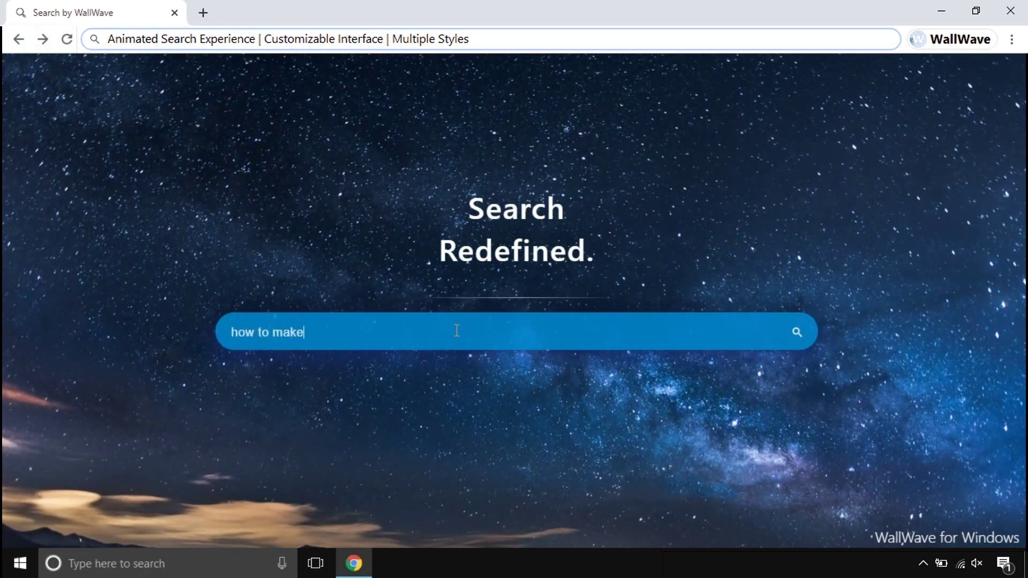
key(Return)
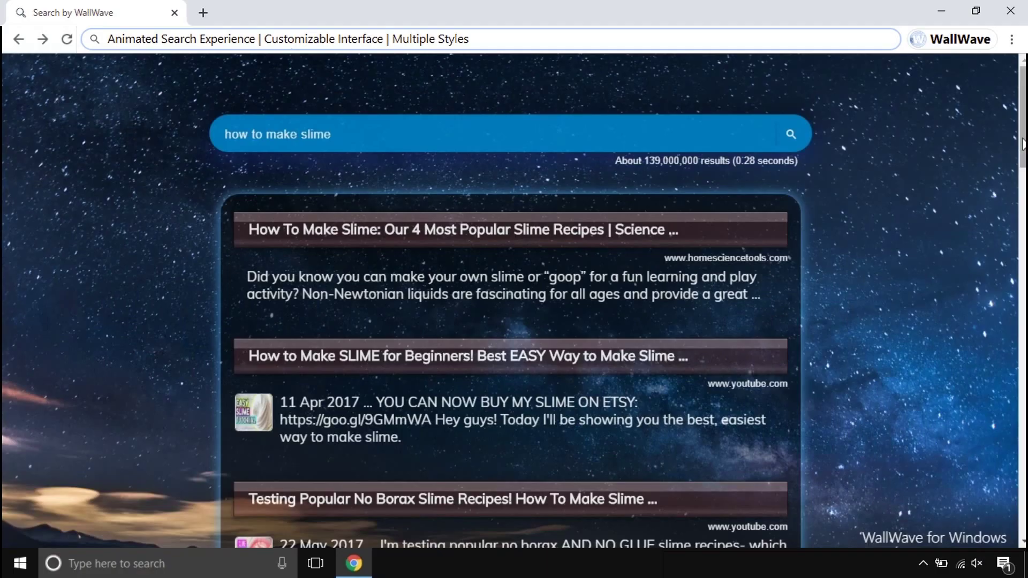
drag(1022, 143, 607, 518)
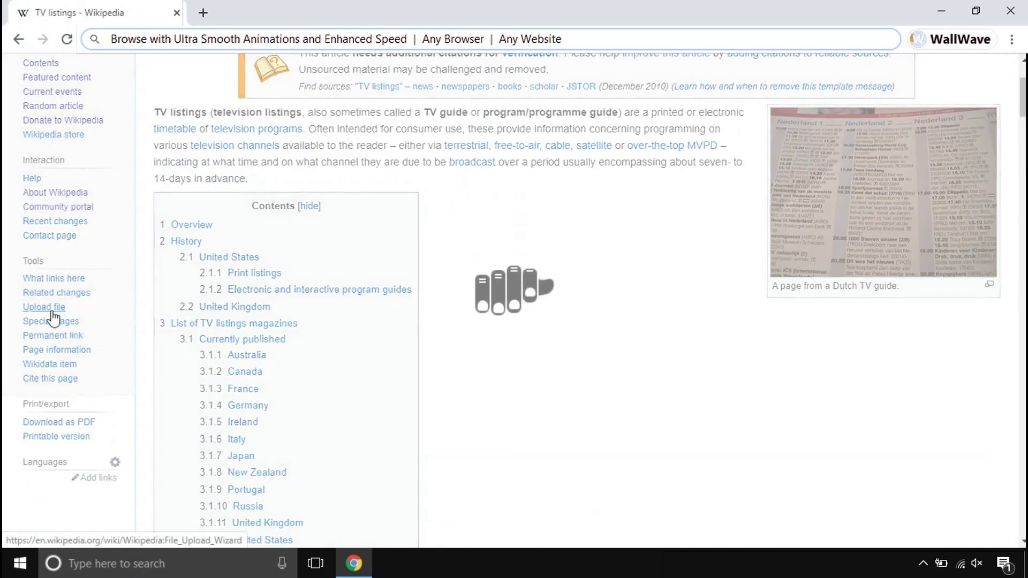
- Follow Wikipedia links through Golestan Province to the Bahçesaray (district) article
click(53, 318)
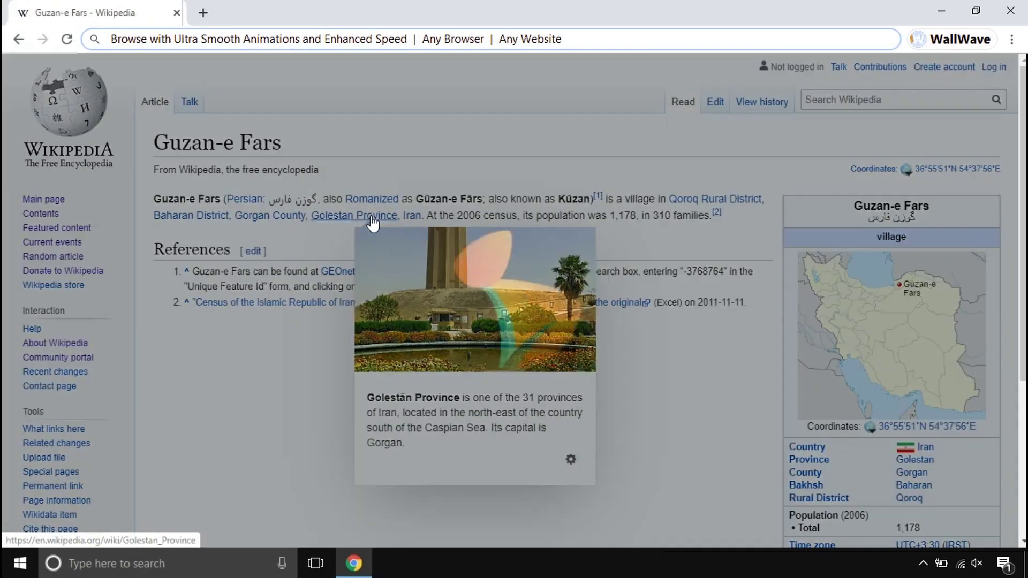
click(373, 219)
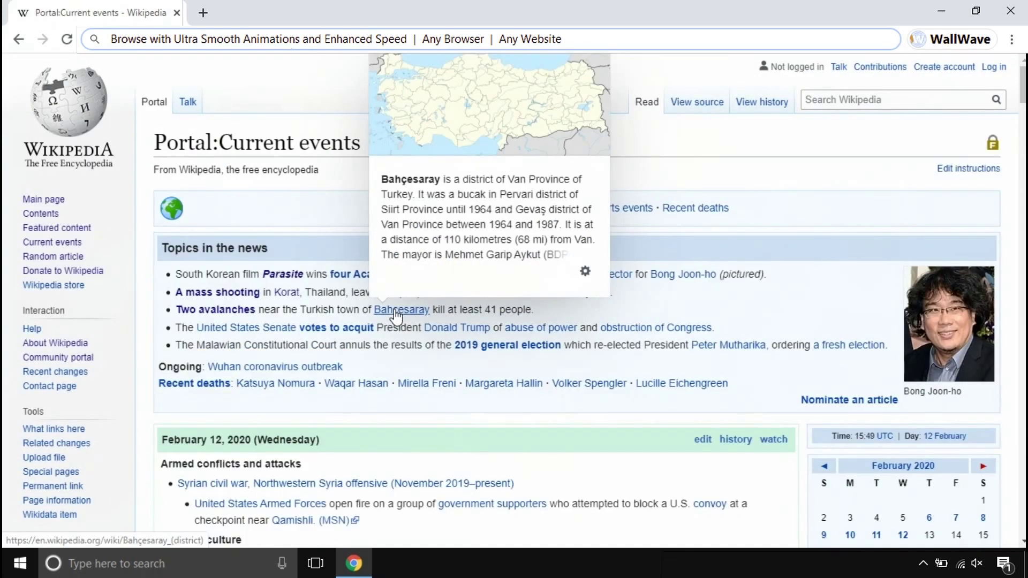
click(396, 310)
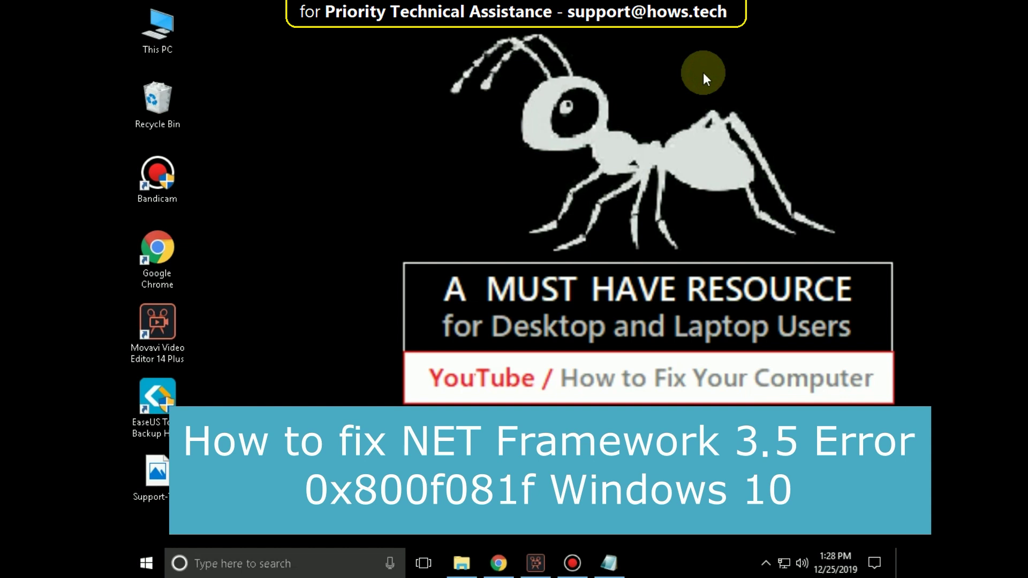
- Search 'control panel' from the taskbar and open the Control Panel best match
click(251, 565)
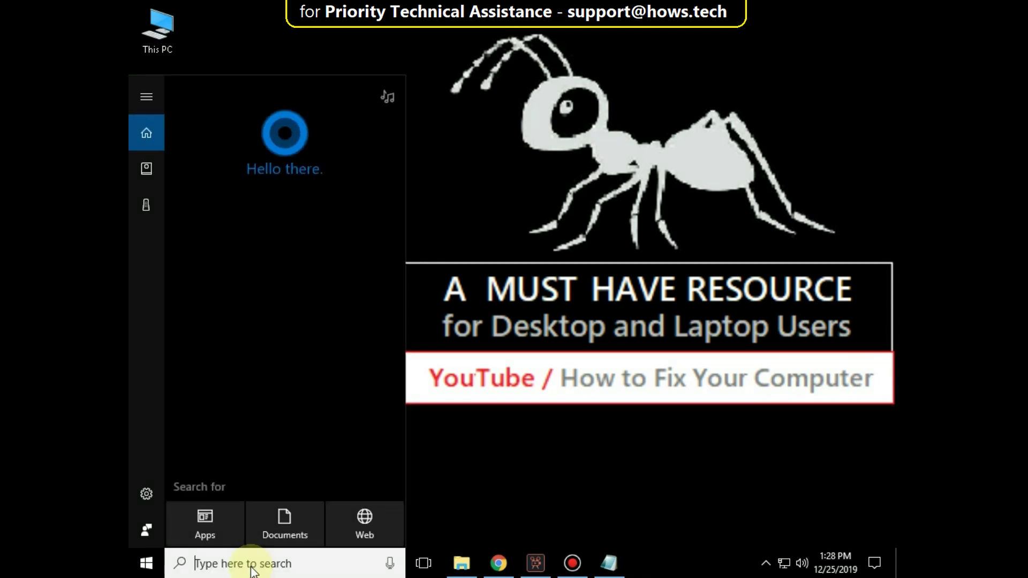
text(control pa)
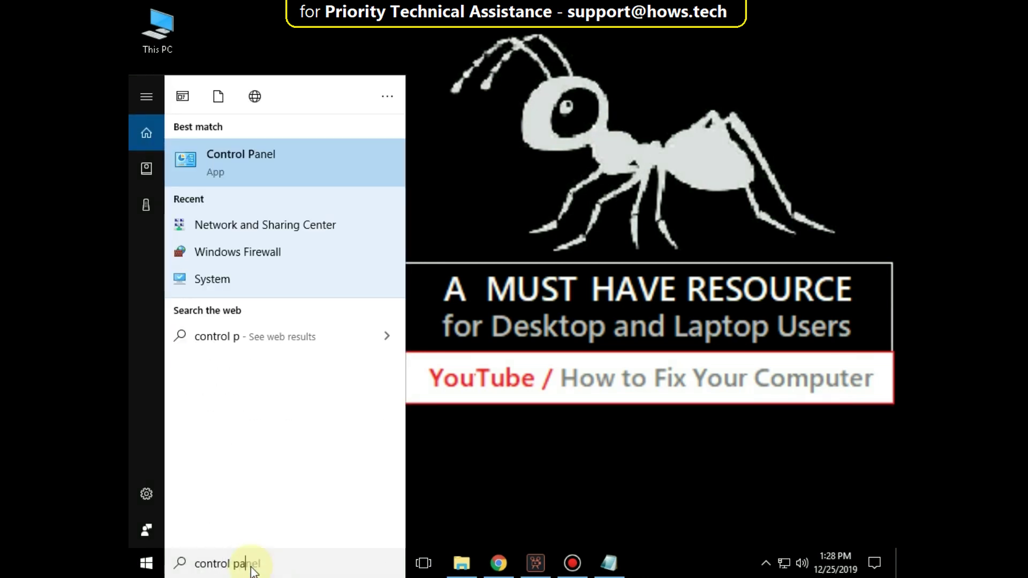
text(nel)
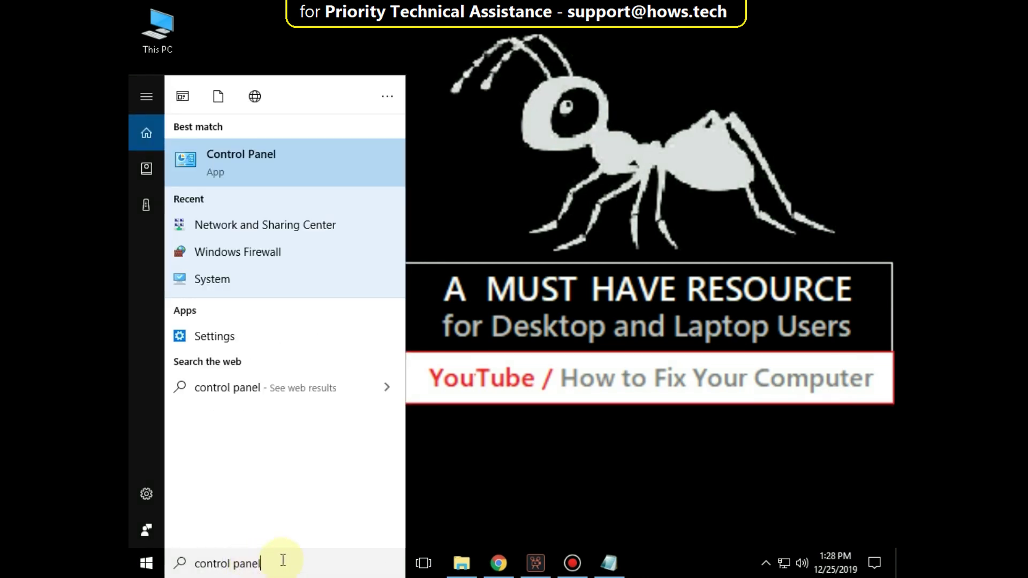
click(230, 161)
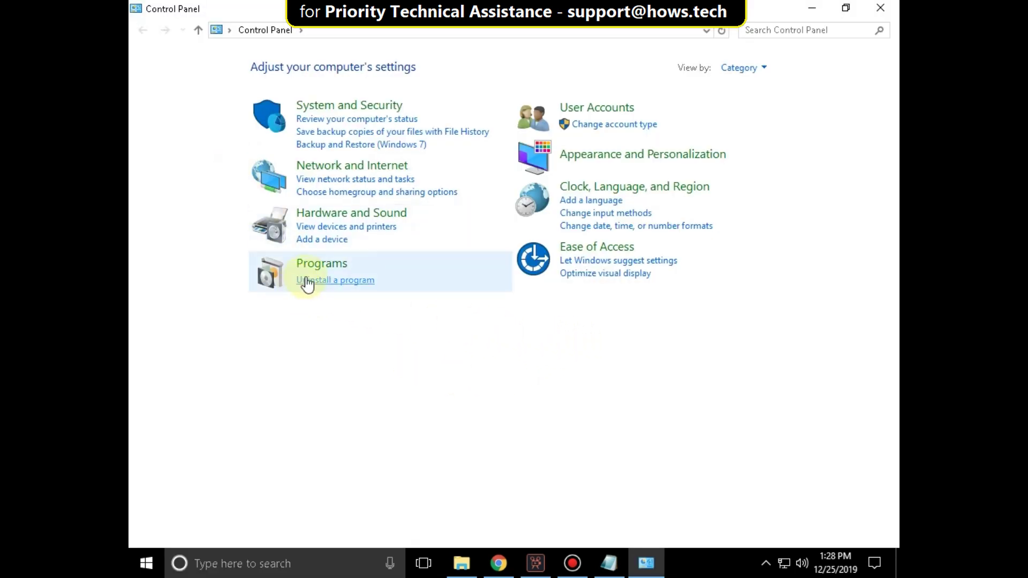
- In Windows Features, check .NET Framework 3.5 with WCF HTTP and Non-HTTP Activation and confirm
click(320, 265)
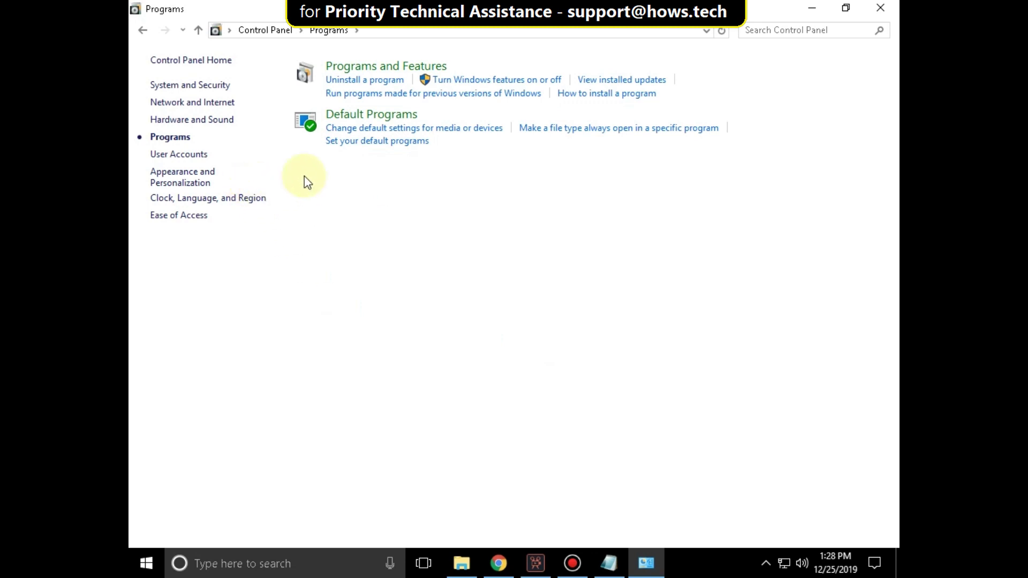
click(360, 73)
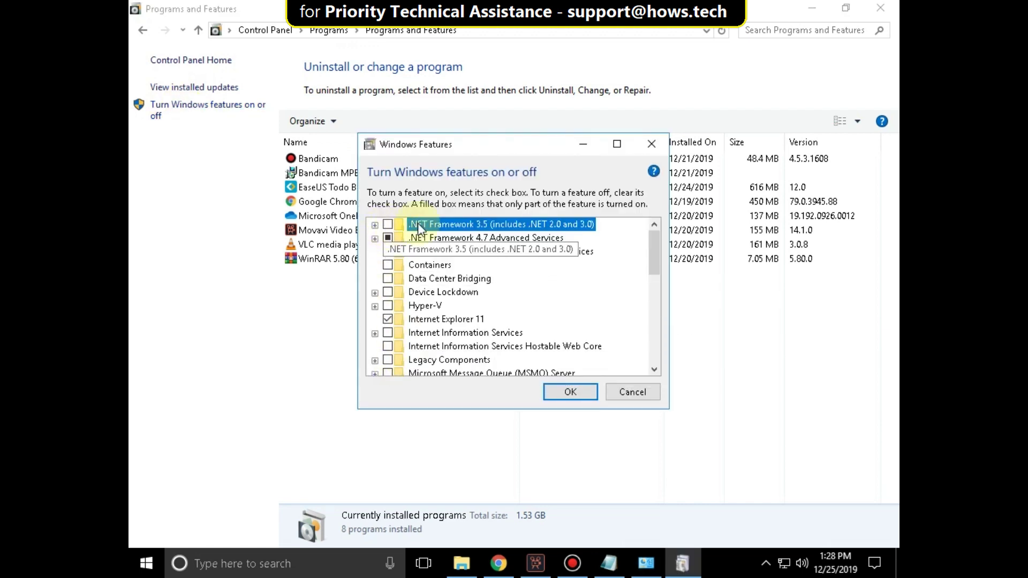
click(387, 225)
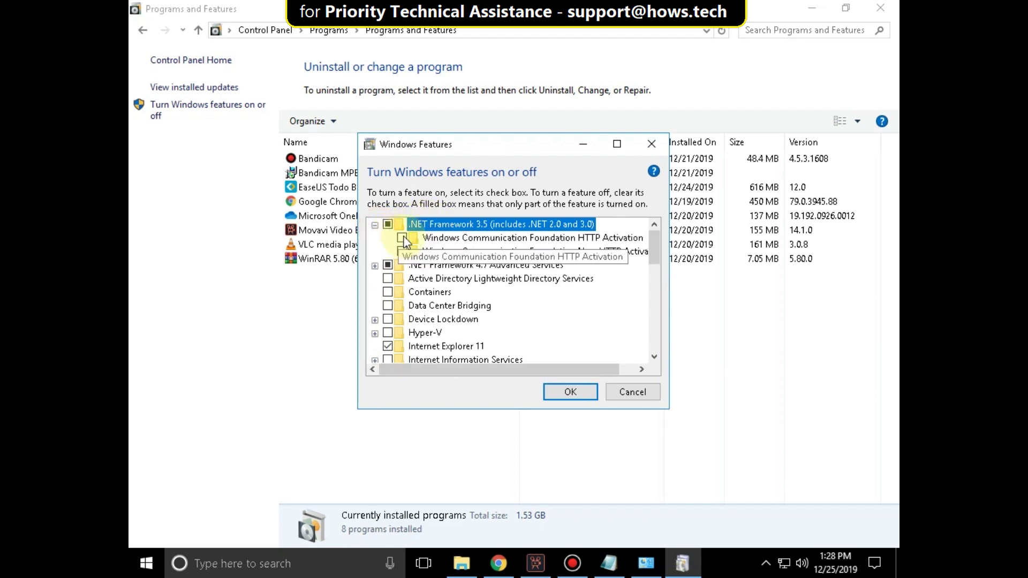
click(402, 237)
click(404, 250)
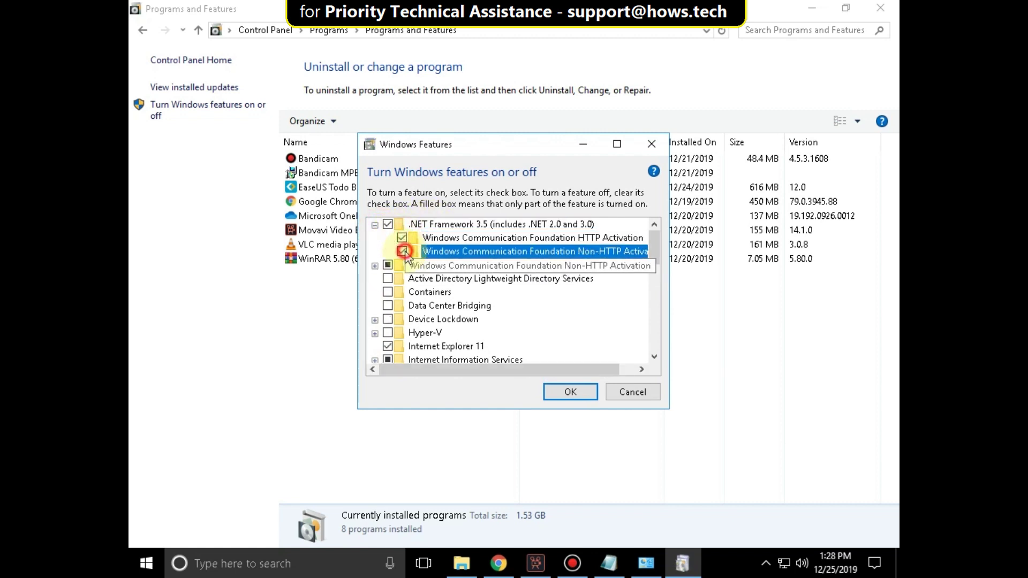
click(570, 394)
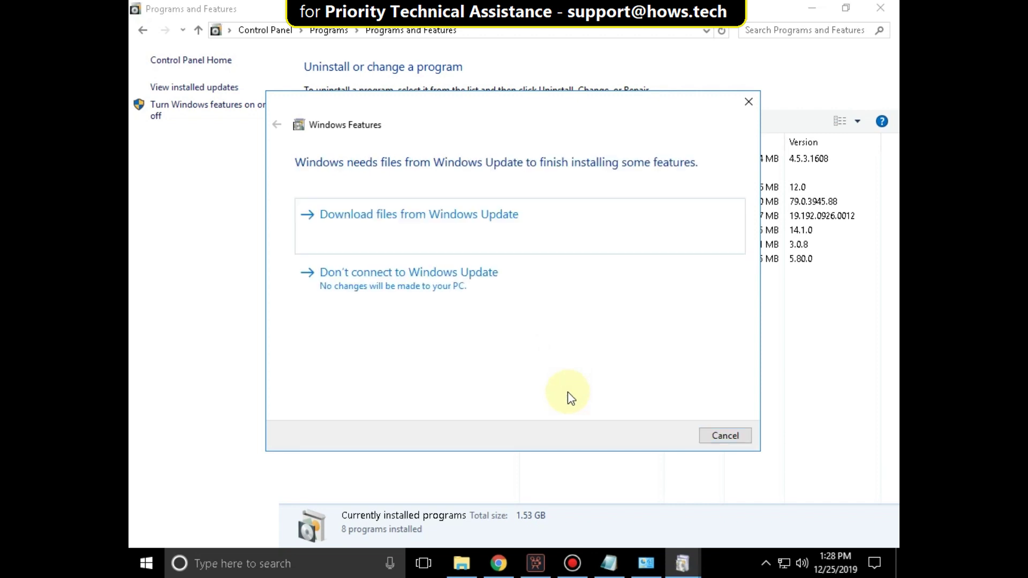
- Try downloading files from Windows Update, dismiss the 0x800F081F failure, and minimize the window
click(408, 229)
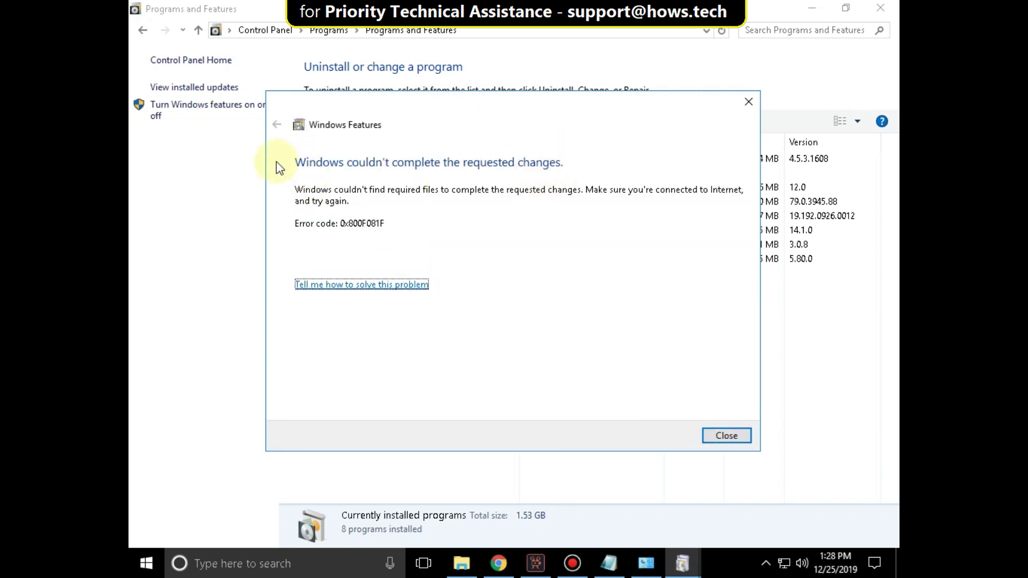
click(720, 437)
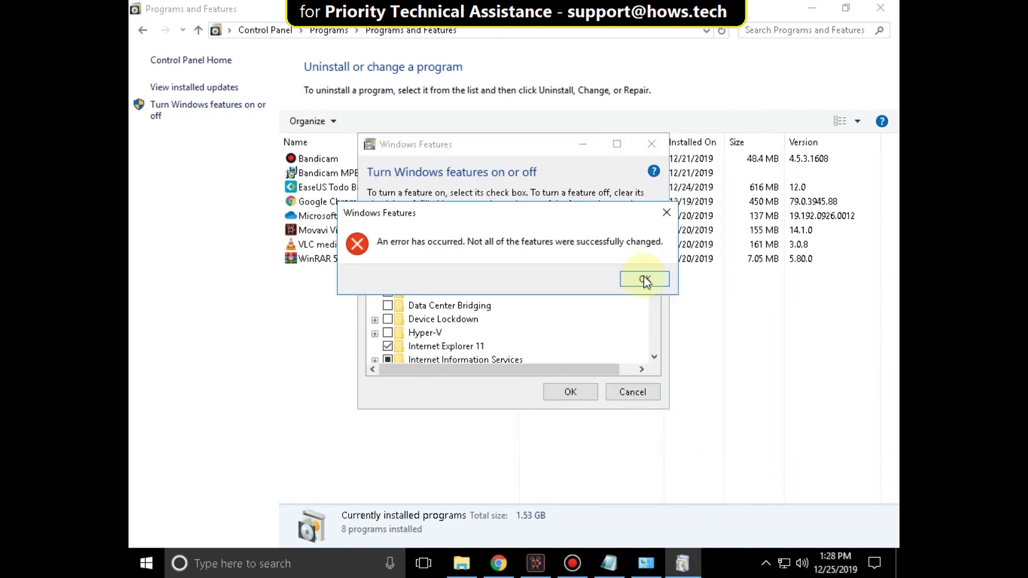
click(645, 279)
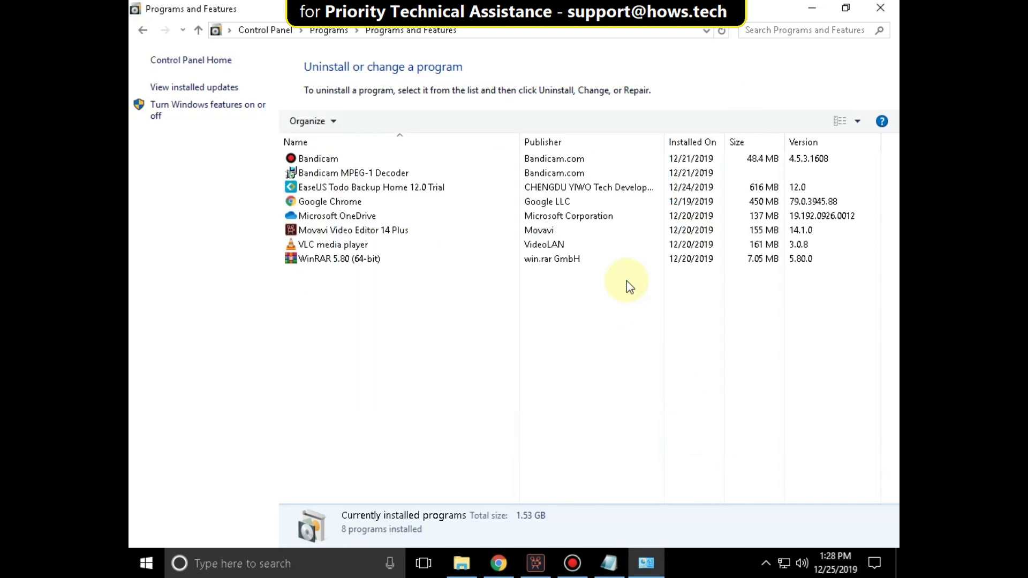
click(812, 8)
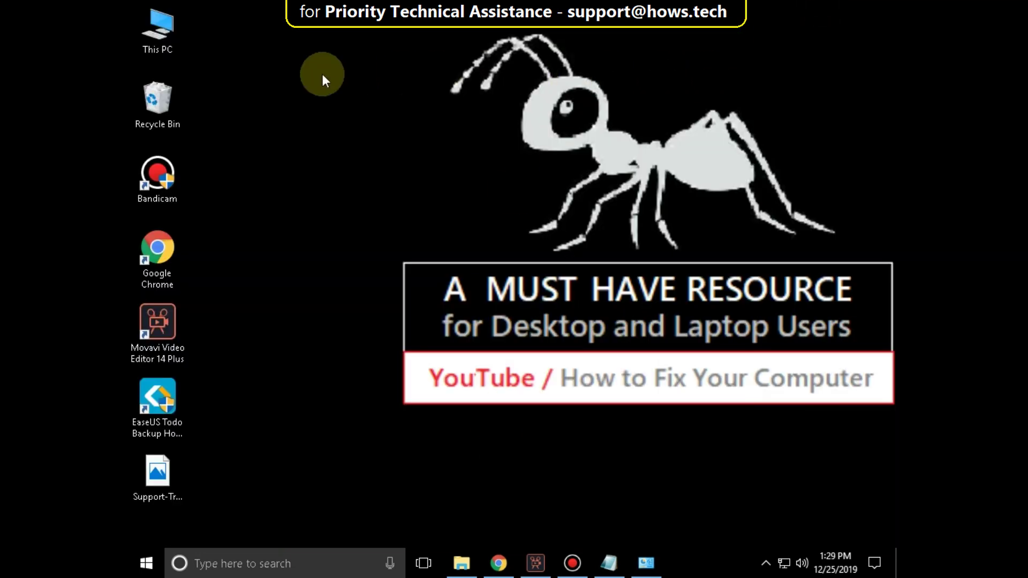
- Open Computer Management from This PC and select Windows Update under Services and Applications > Services
right_click(154, 31)
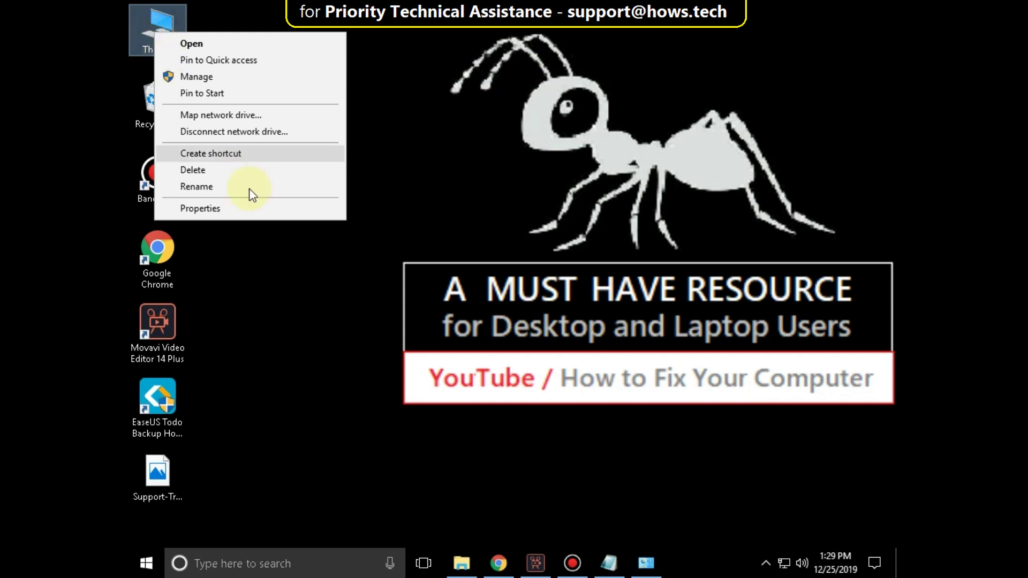
click(202, 77)
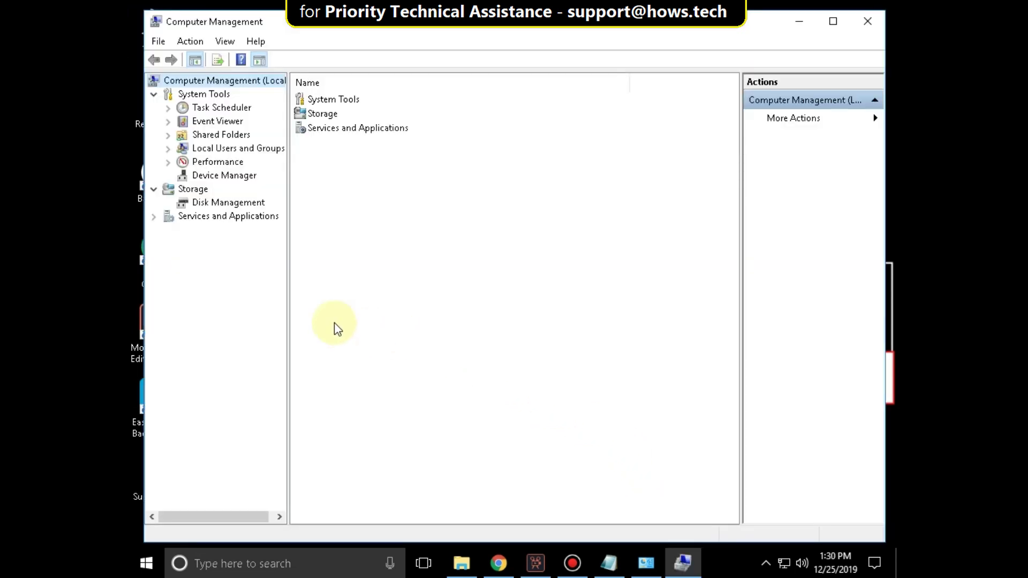
click(200, 220)
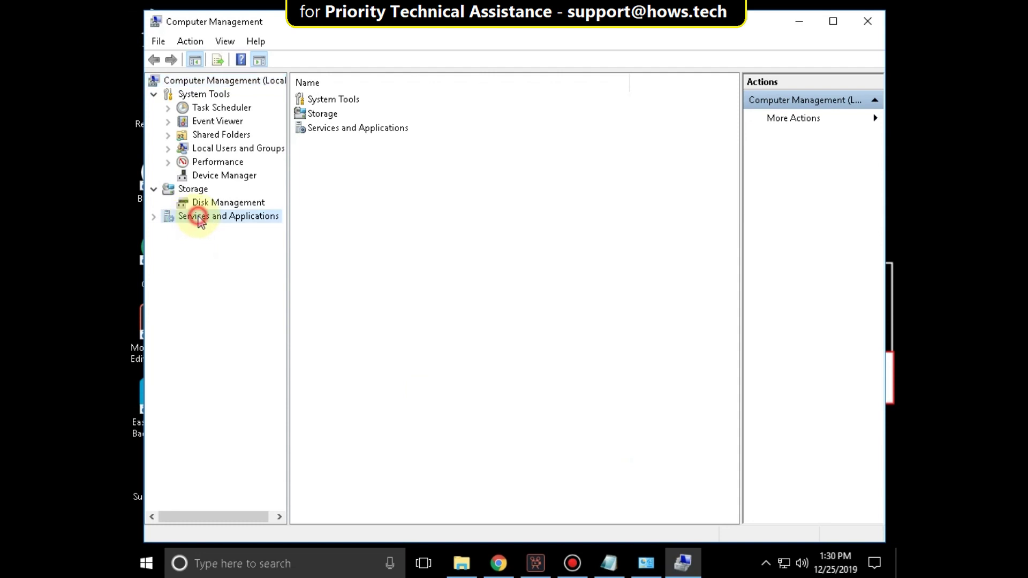
click(153, 217)
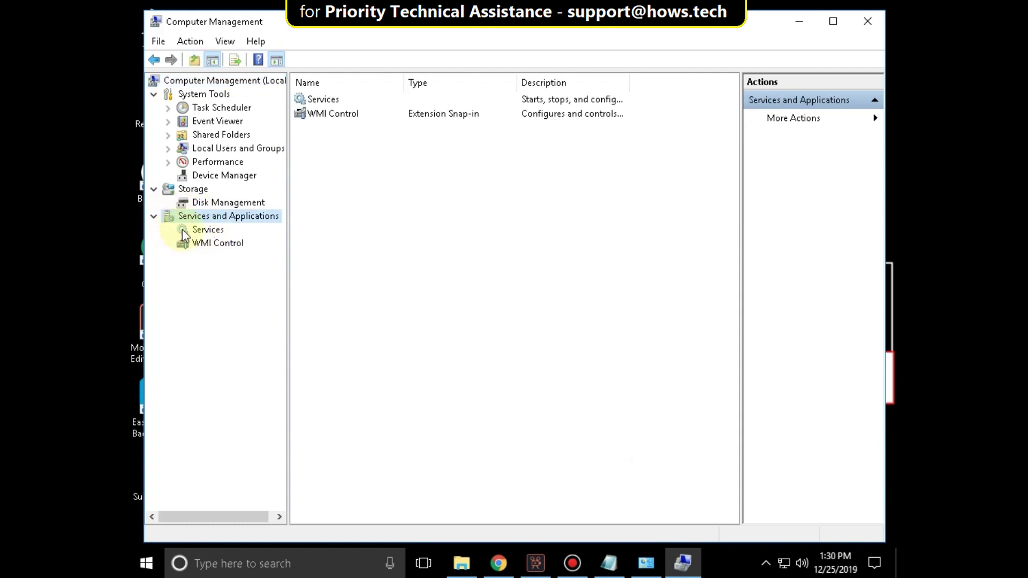
click(206, 229)
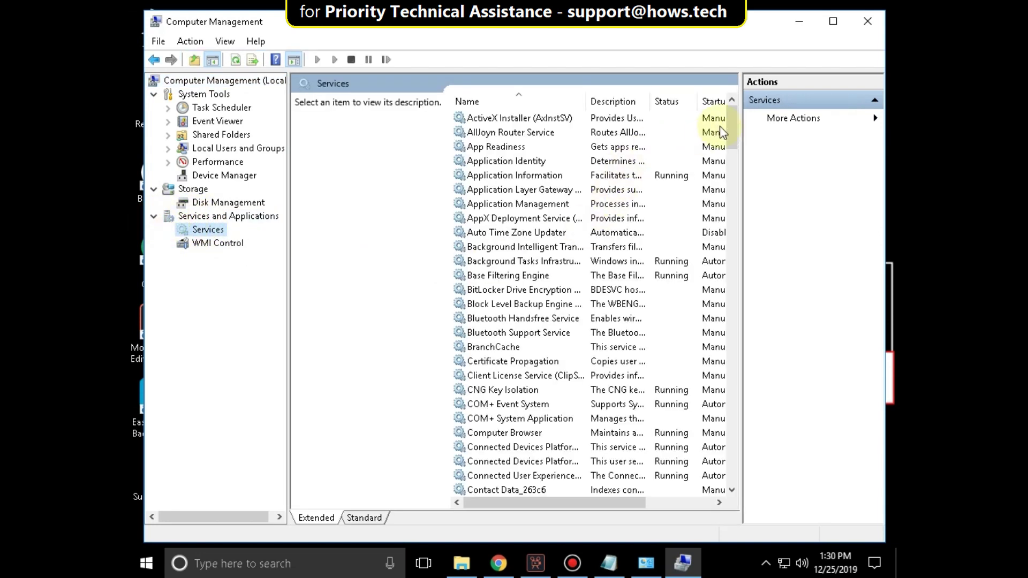
drag(731, 127, 715, 476)
click(489, 319)
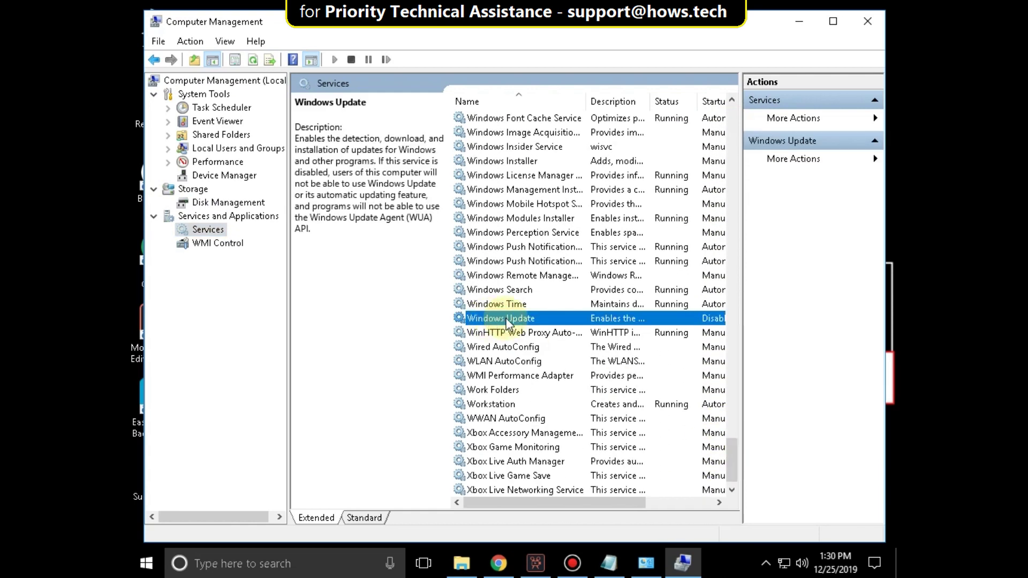
- Change the Windows Update service's startup type from Disabled to Automatic and apply it
right_click(505, 319)
click(554, 461)
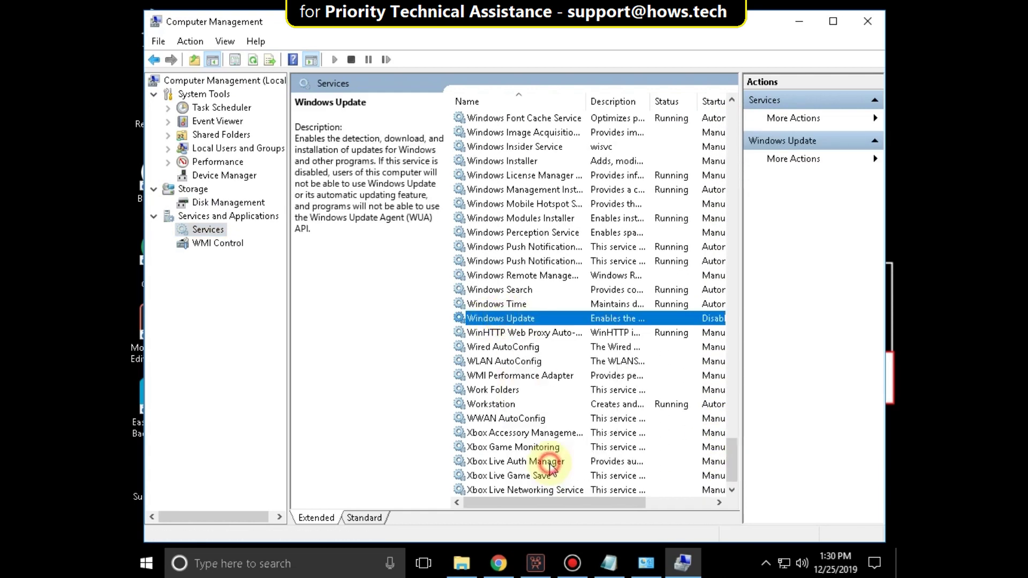
click(488, 271)
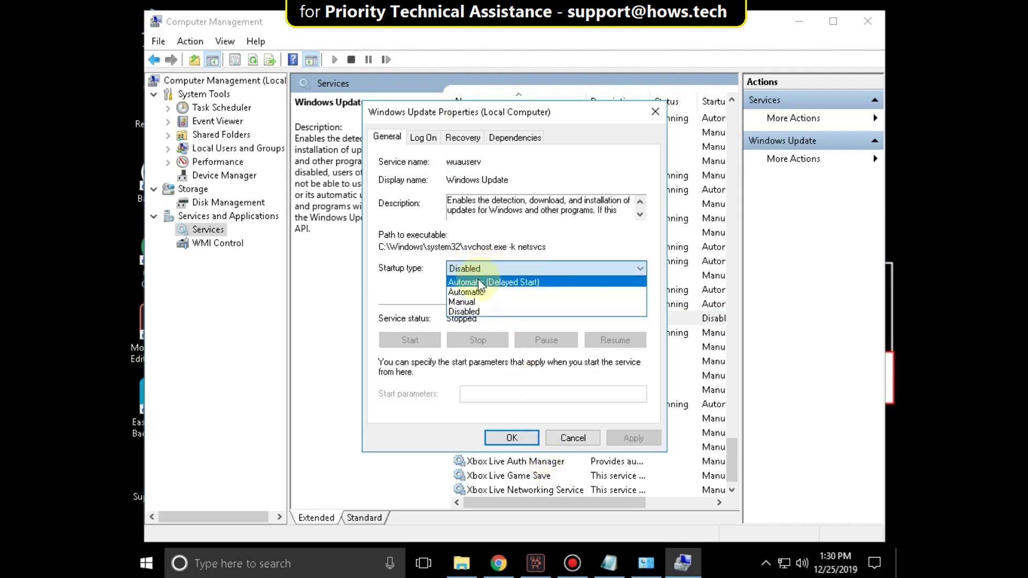
click(469, 293)
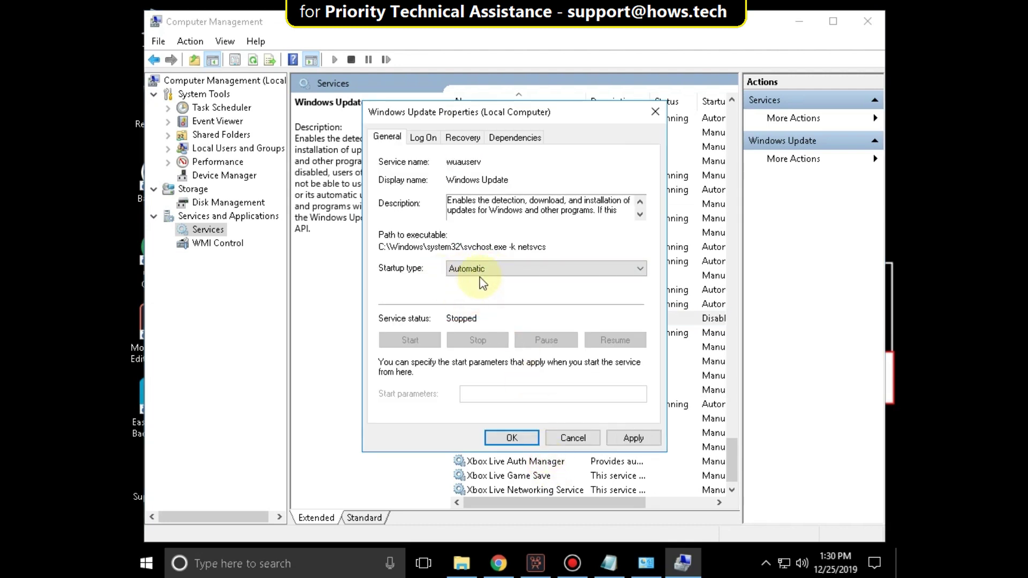
click(633, 437)
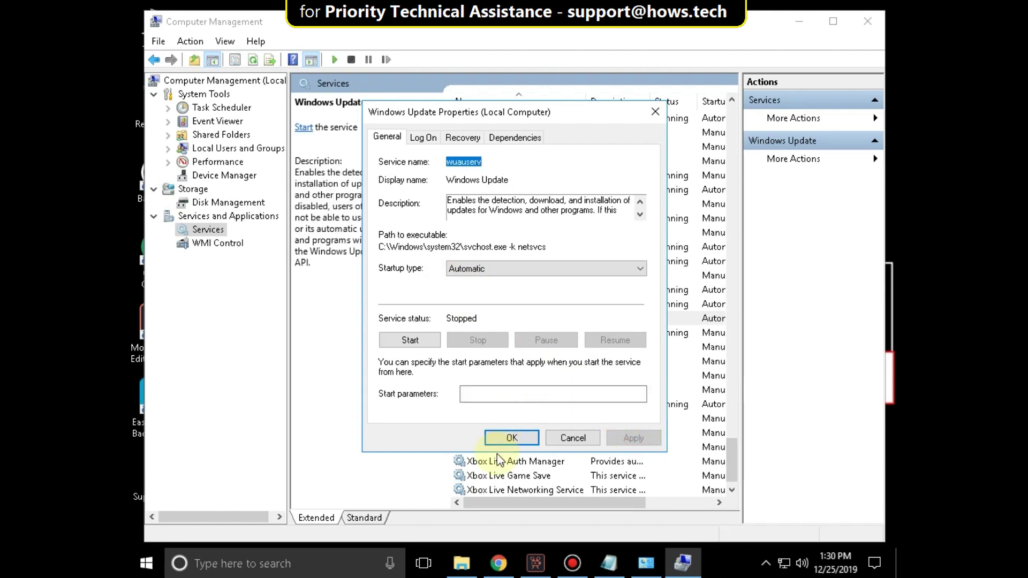
click(527, 441)
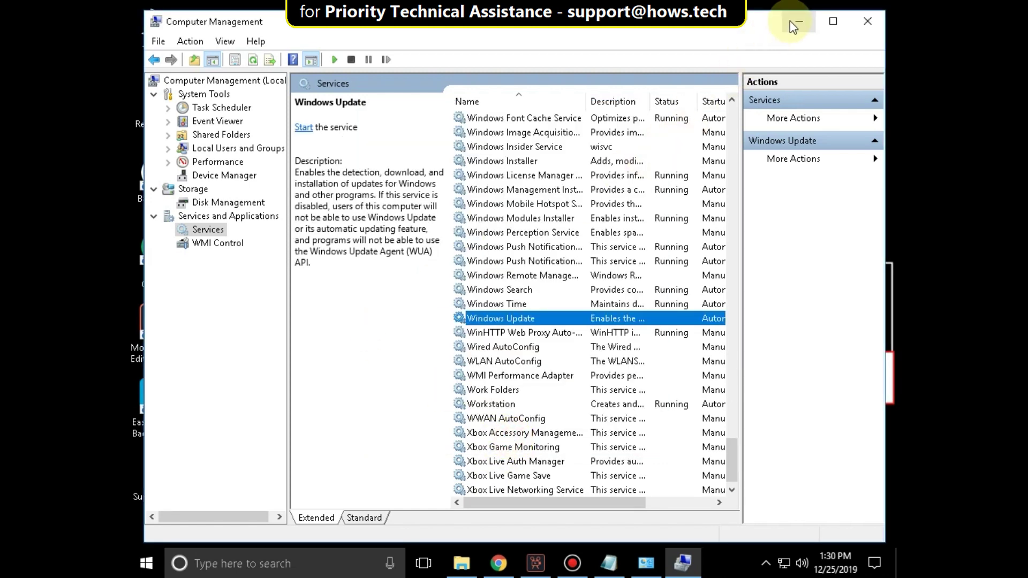
- Close Computer Management and enable .NET Framework 3.5 with WCF HTTP and Non-HTTP Activation
click(866, 20)
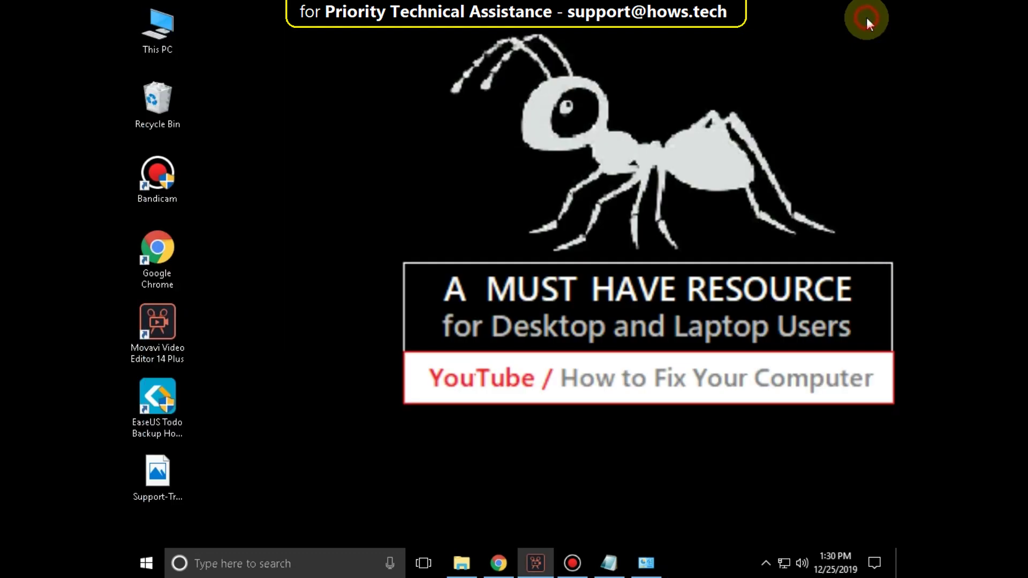
click(647, 560)
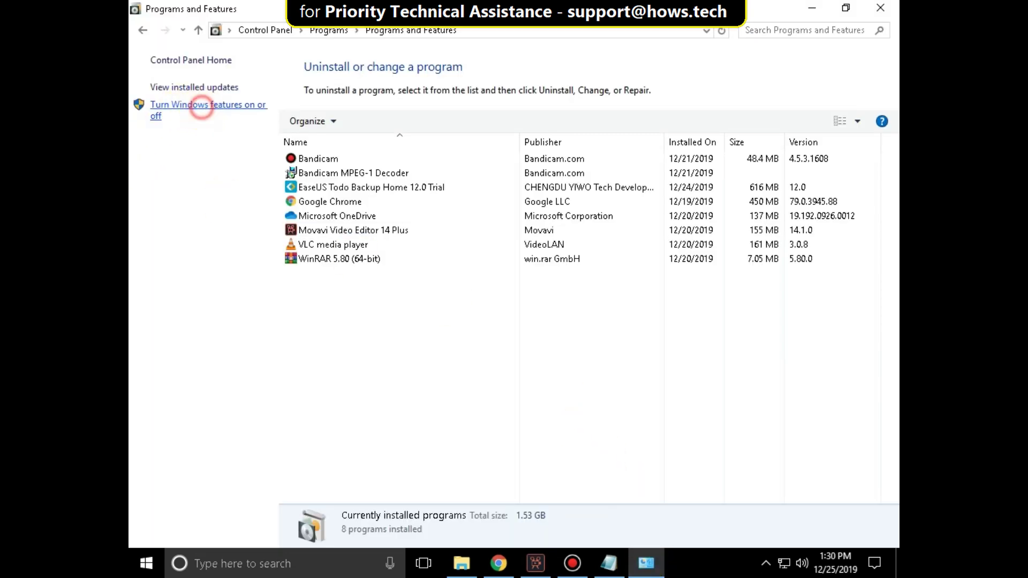
click(201, 105)
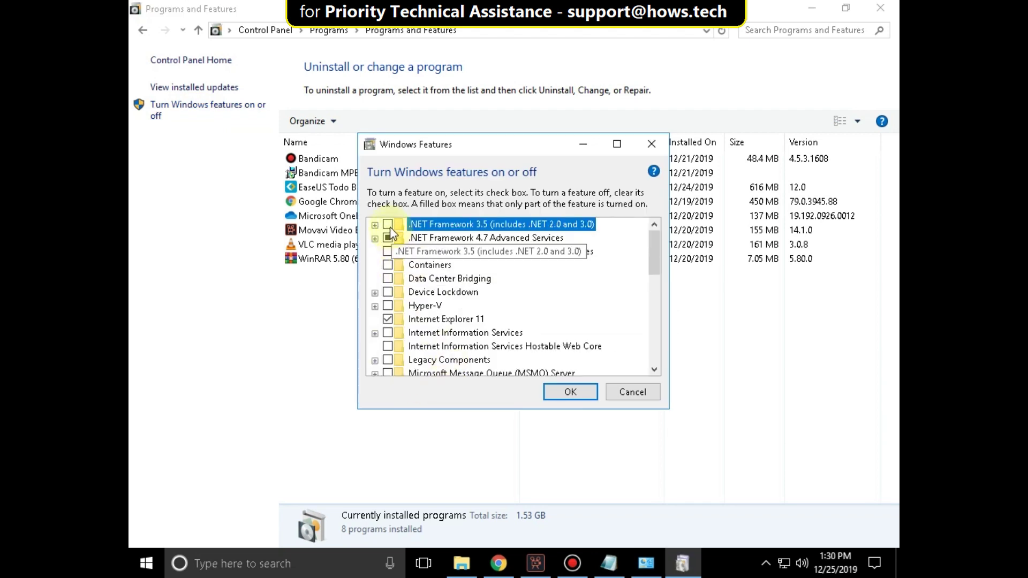
click(374, 225)
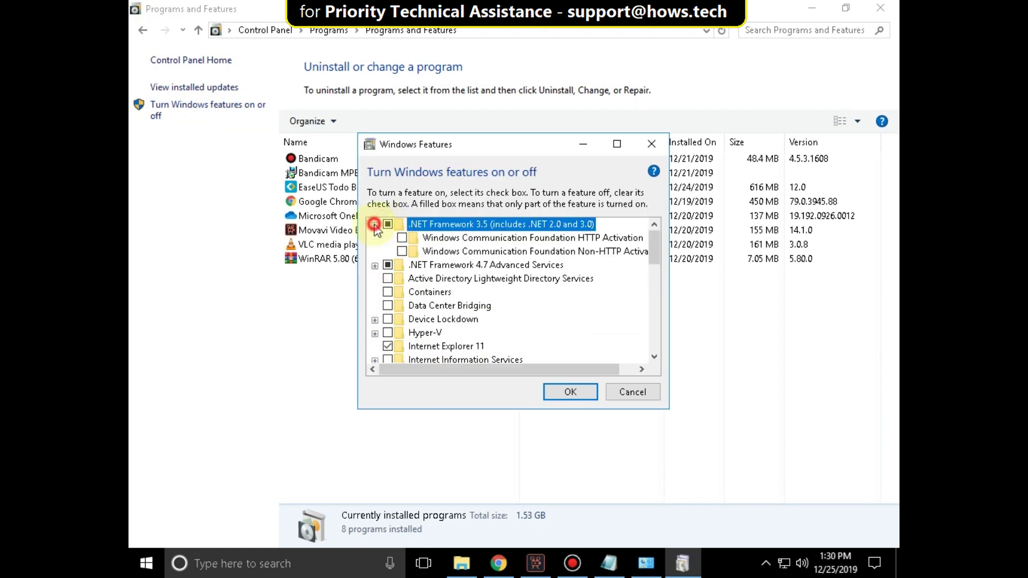
click(402, 237)
click(401, 251)
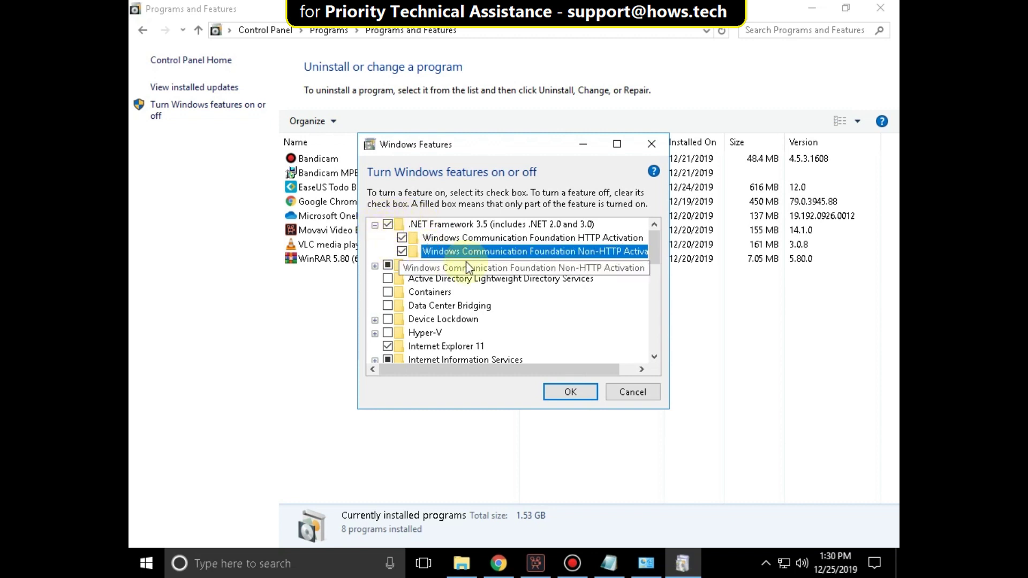
click(569, 393)
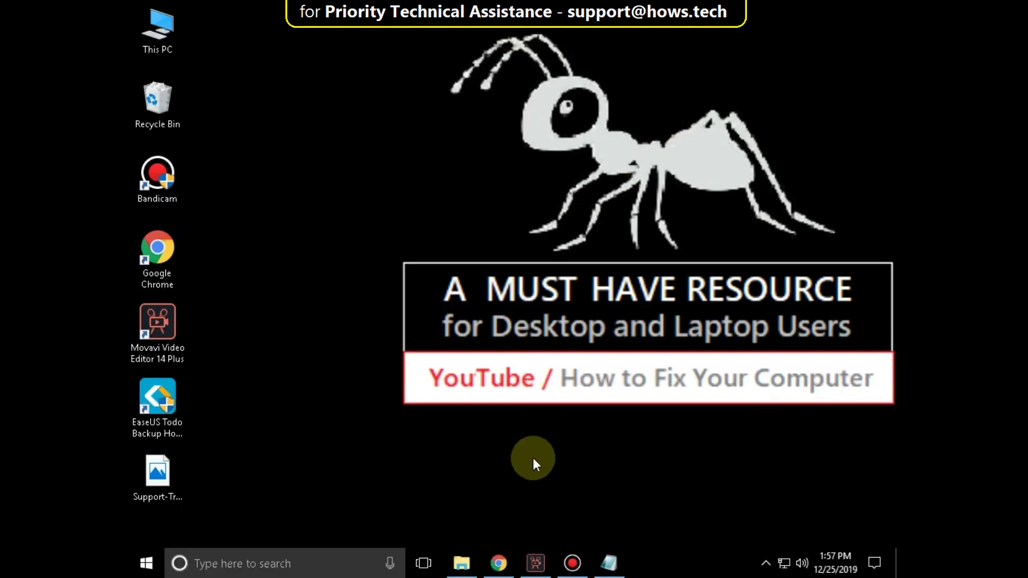
- Copy the download URL from the Notepad notes into Chrome's address bar
click(501, 563)
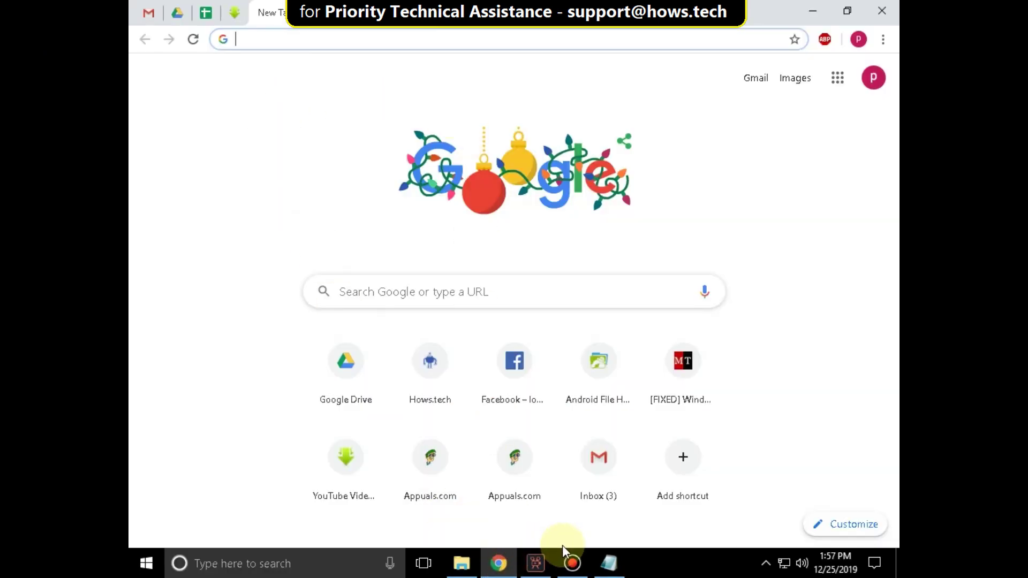
click(609, 564)
drag(439, 53, 130, 56)
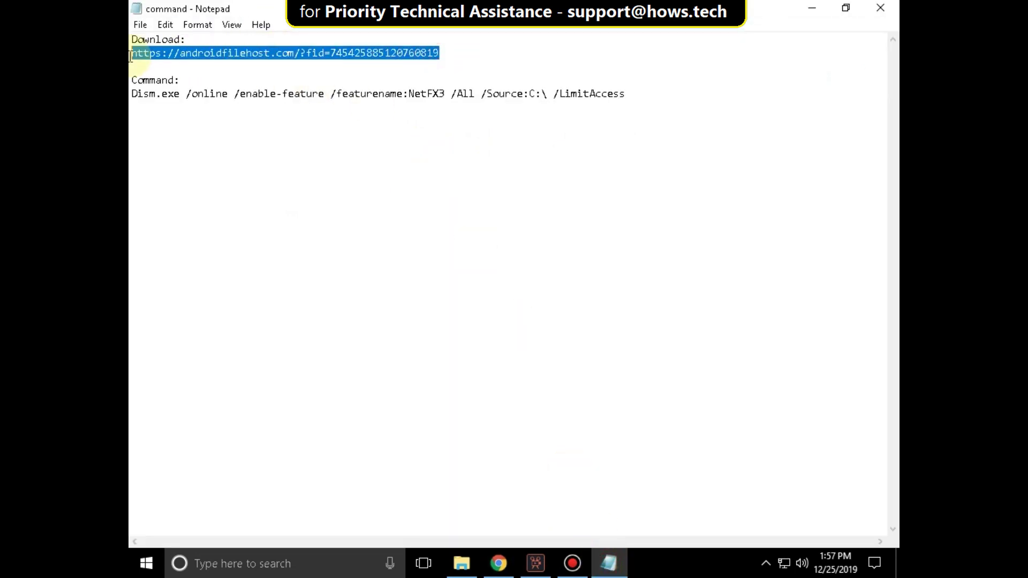
right_click(138, 52)
click(175, 99)
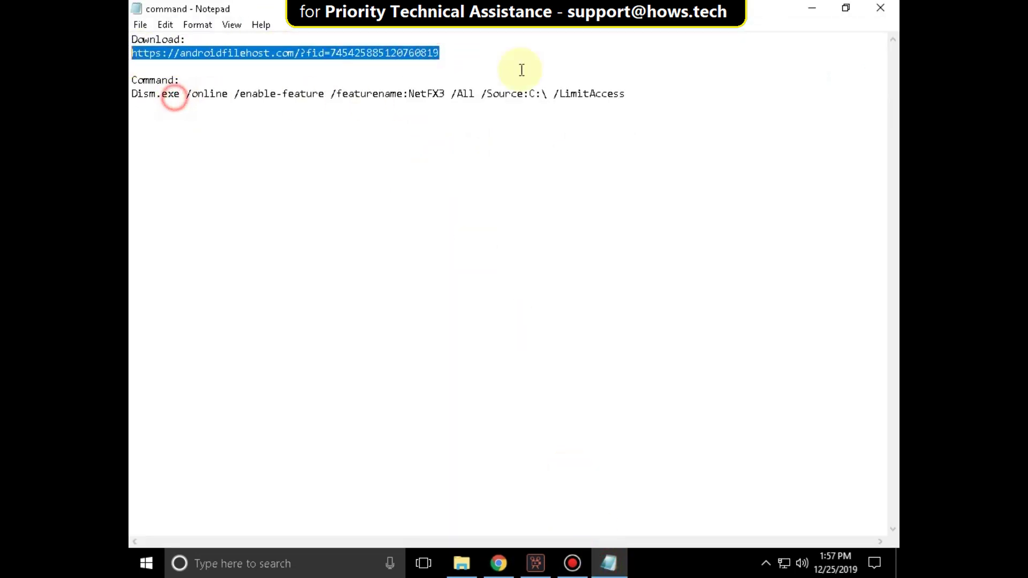
click(809, 8)
right_click(326, 41)
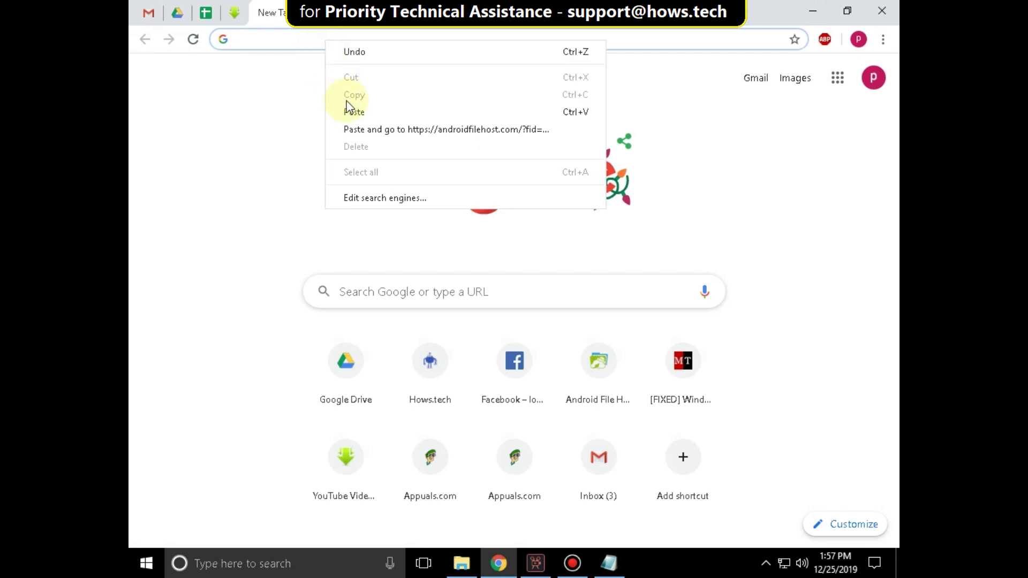
click(353, 111)
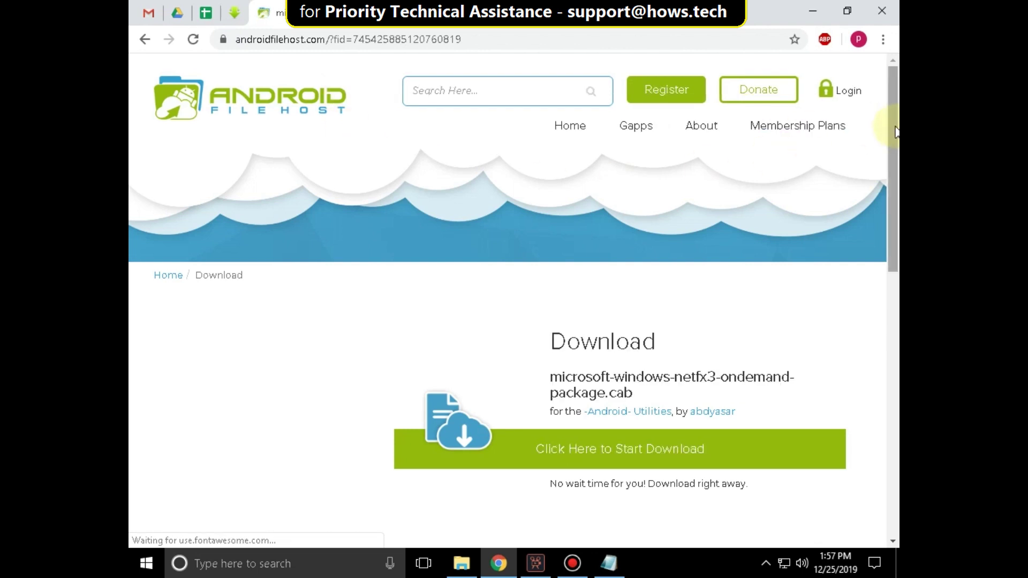
- Download microsoft-windows-netfx3-ondemand-package.cab via Click Here to Start Download and Primary download
scroll(658, 296, down, 2)
click(619, 368)
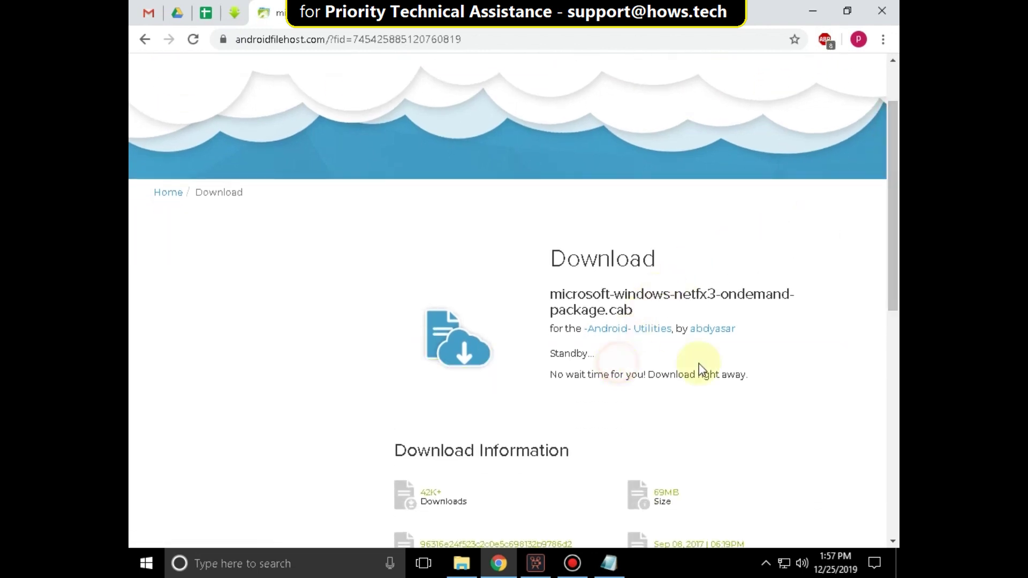
scroll(890, 264, down, 3)
click(669, 270)
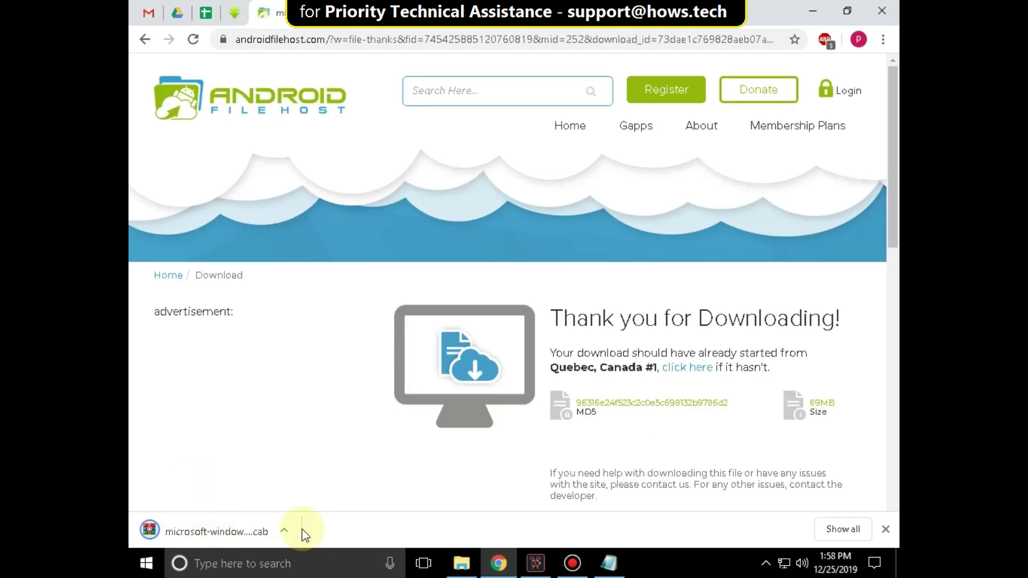
click(285, 529)
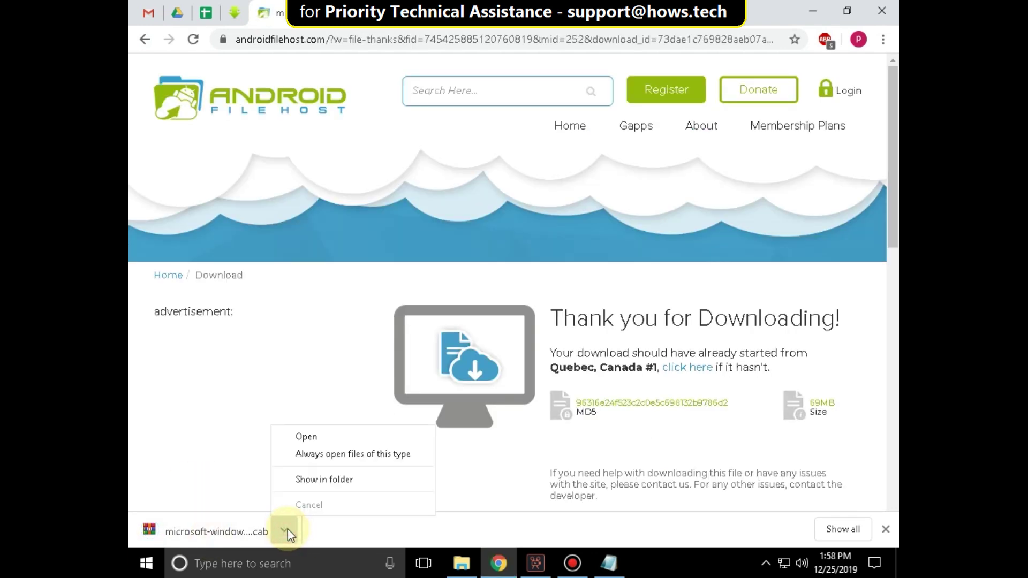
- Show the downloaded cab file in Downloads and cut it
click(321, 479)
click(343, 193)
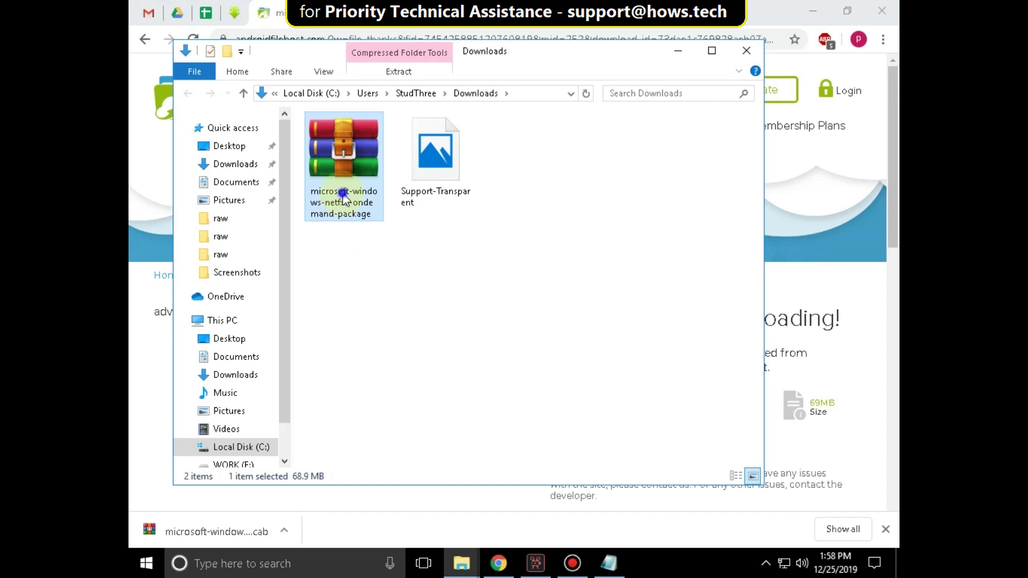
right_click(343, 195)
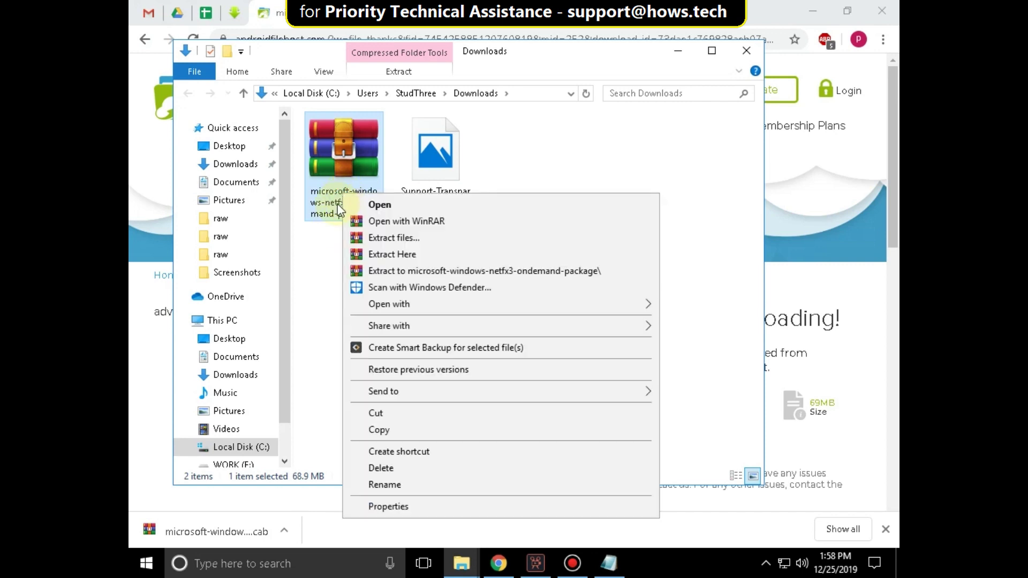
click(377, 414)
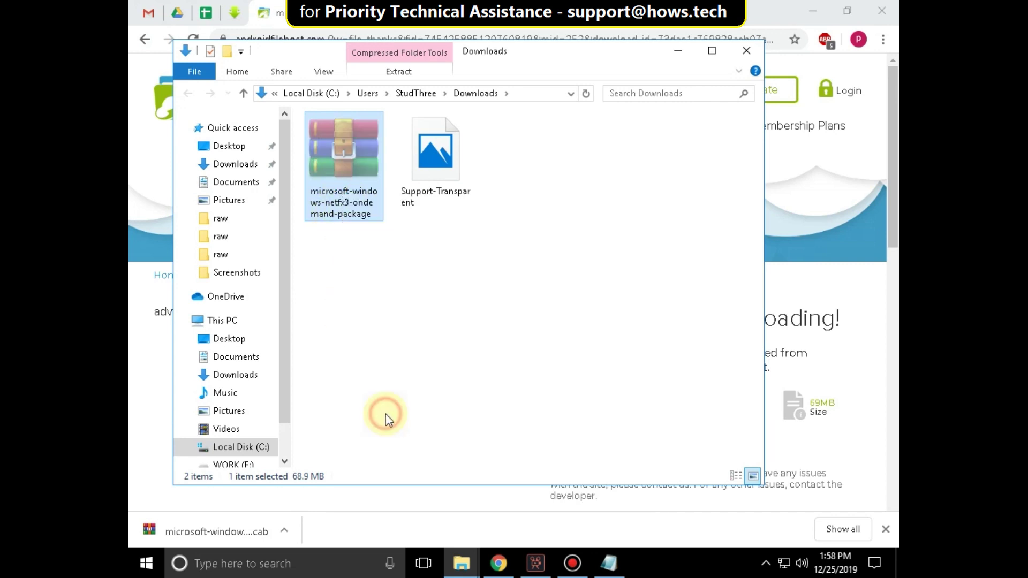
drag(287, 386, 289, 396)
- Paste the cab file into the root of Local Disk (C:) with administrator permission
click(219, 291)
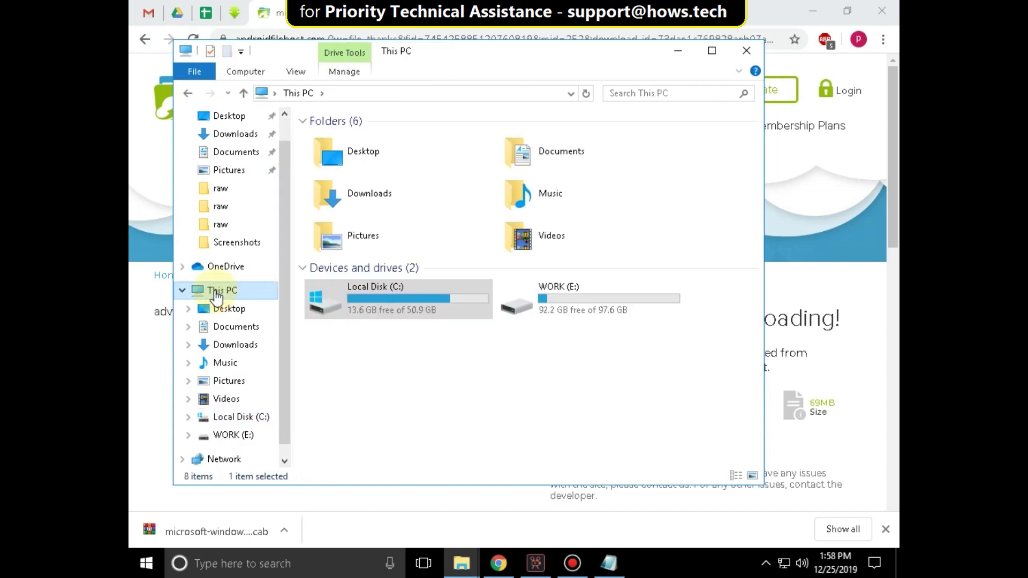
click(216, 292)
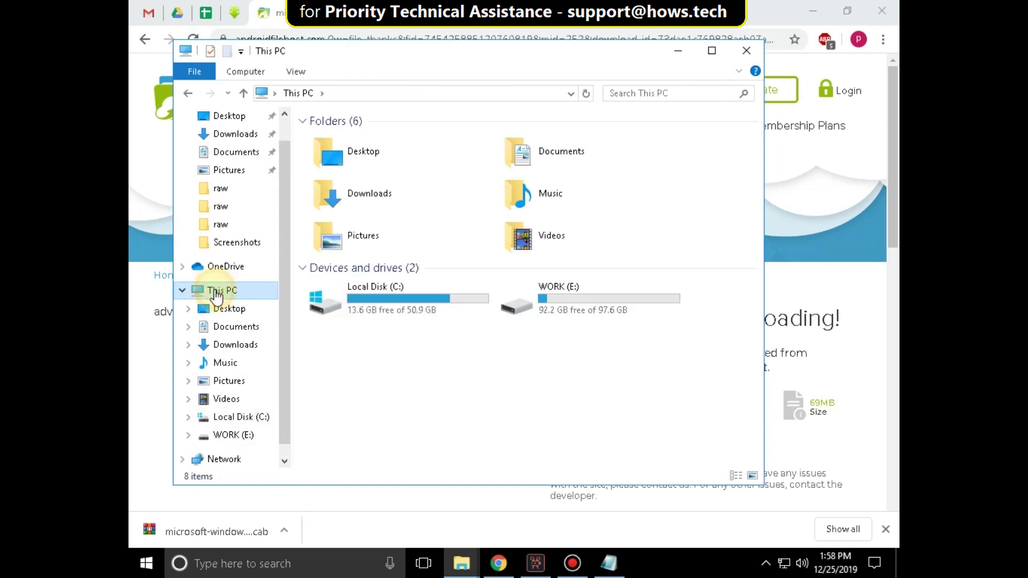
double_click(379, 296)
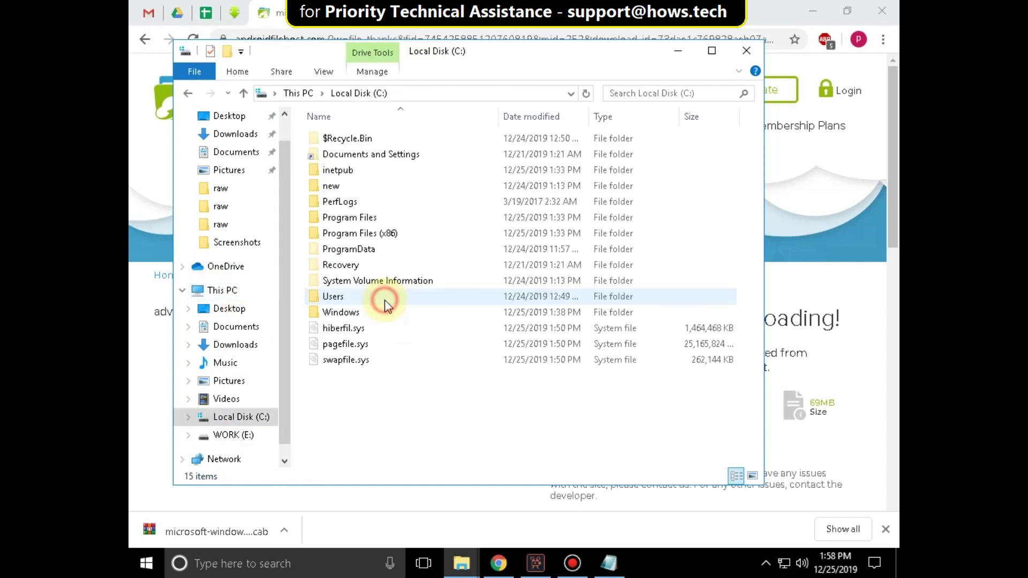
right_click(365, 397)
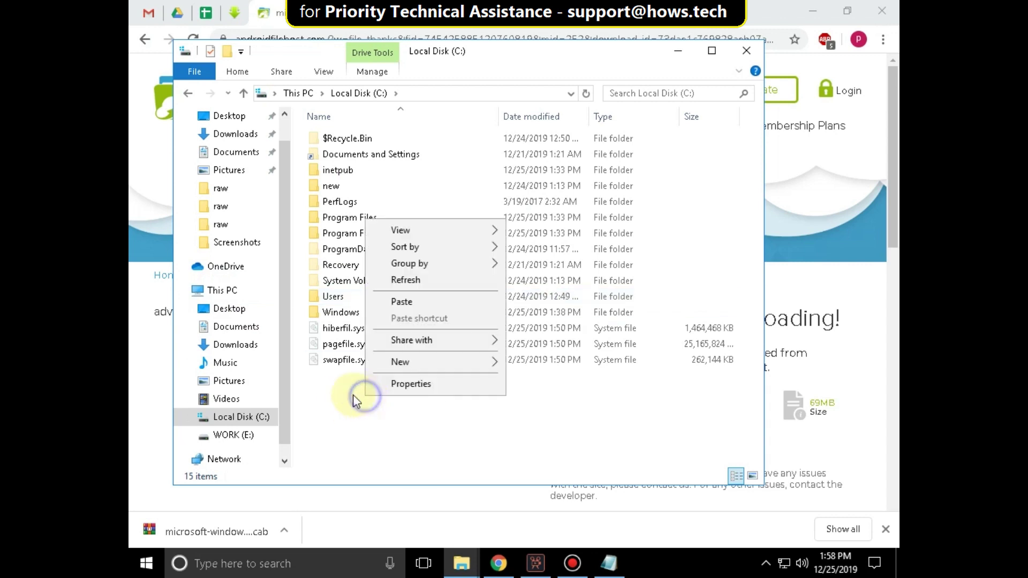
click(403, 302)
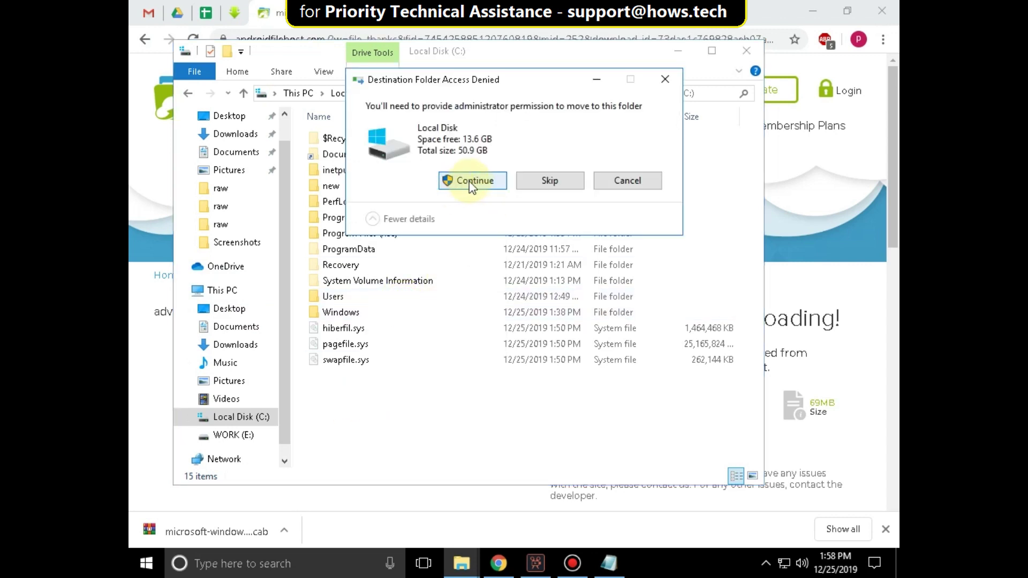
click(471, 182)
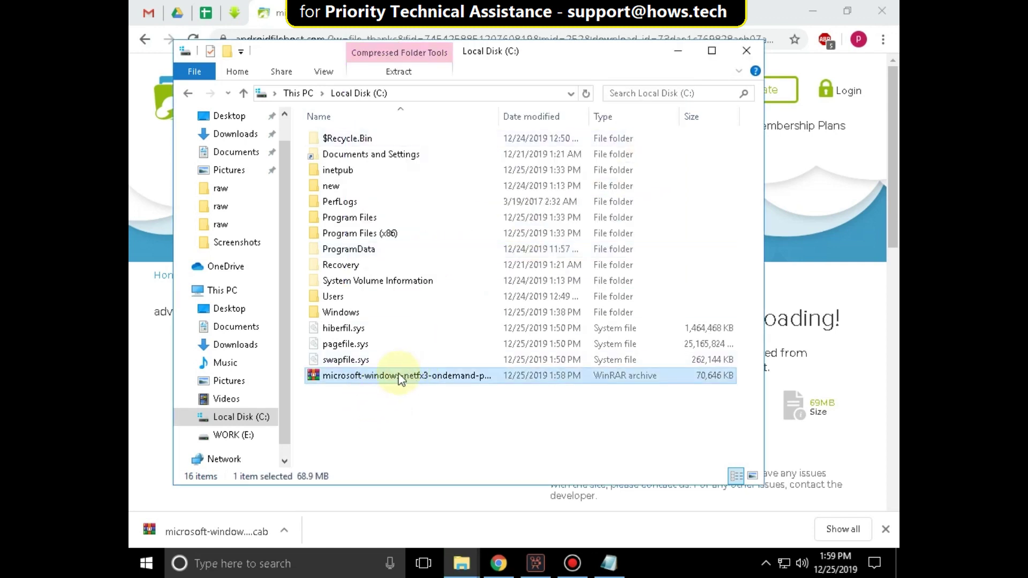
click(747, 56)
- Minimize Chrome and launch Command Prompt as administrator from a 'cmd' search
click(812, 12)
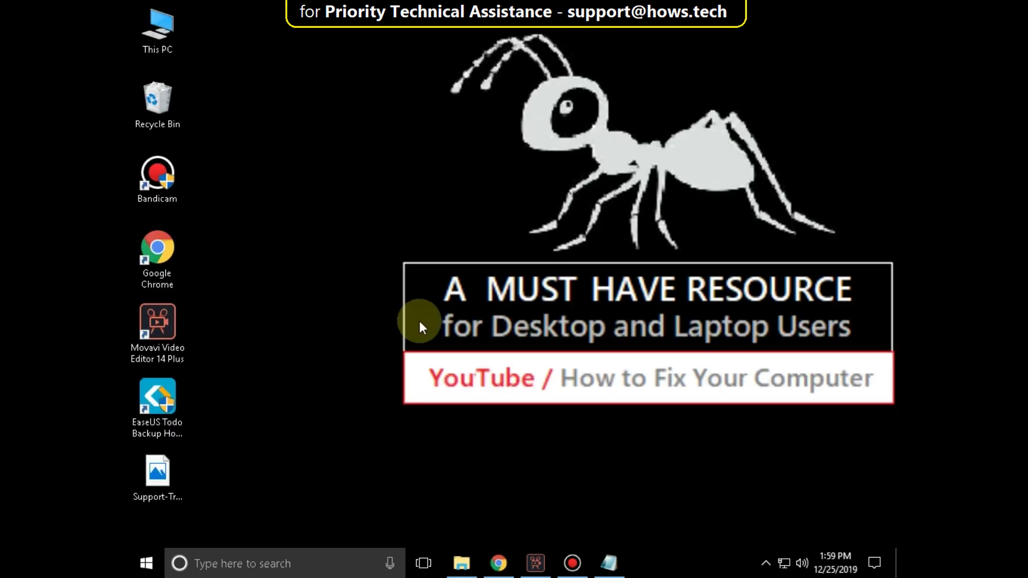
click(239, 560)
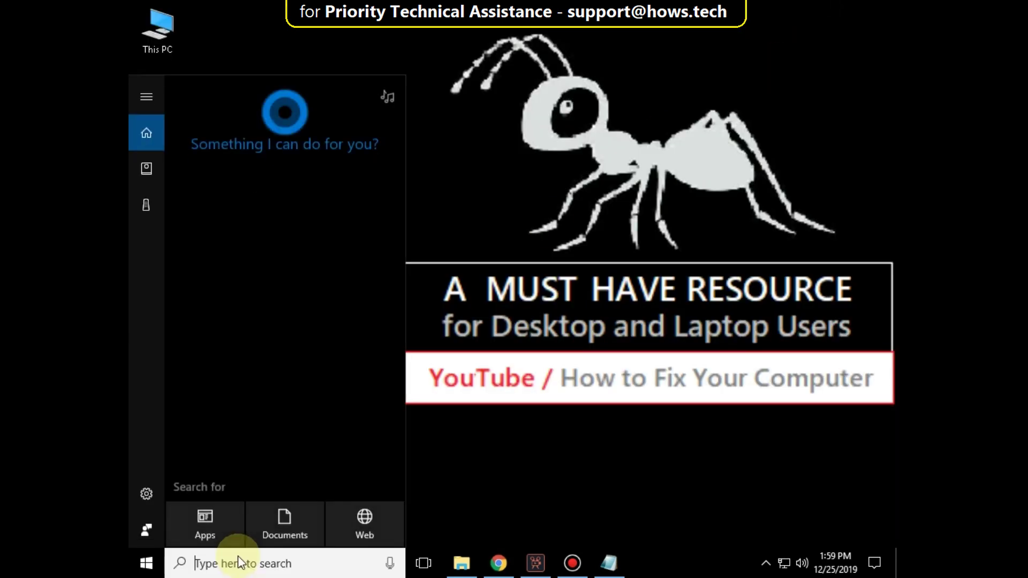
text(cmd)
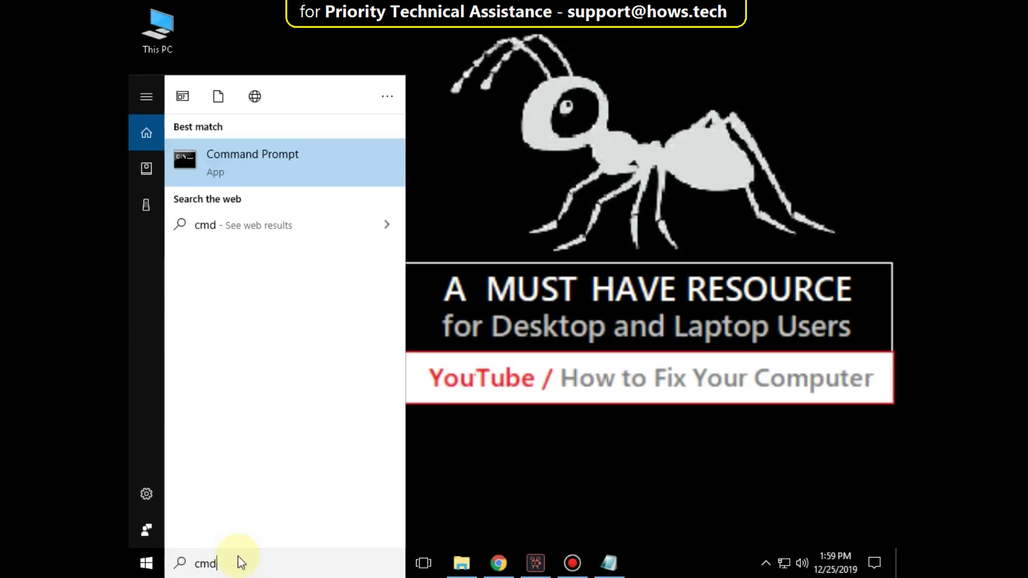
right_click(316, 162)
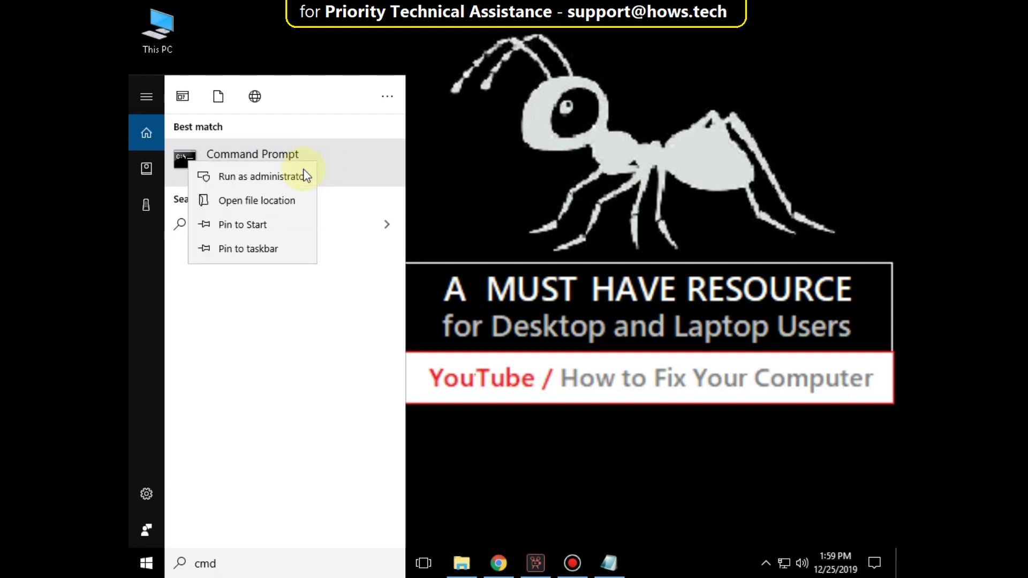
click(251, 178)
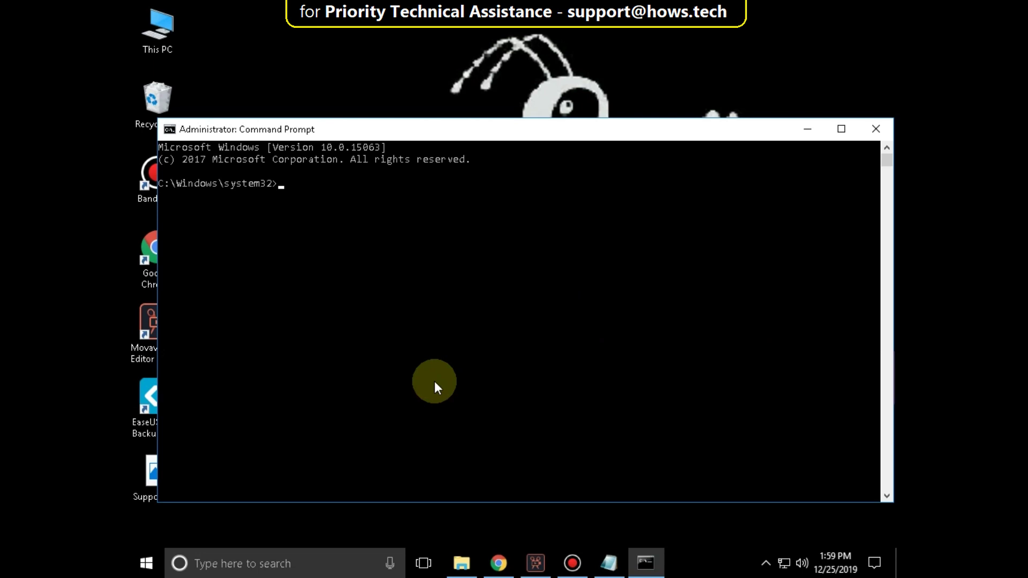
- Copy the Dism.exe NetFX3 enable-feature line from Notepad and reposition the Command Prompt window
click(611, 488)
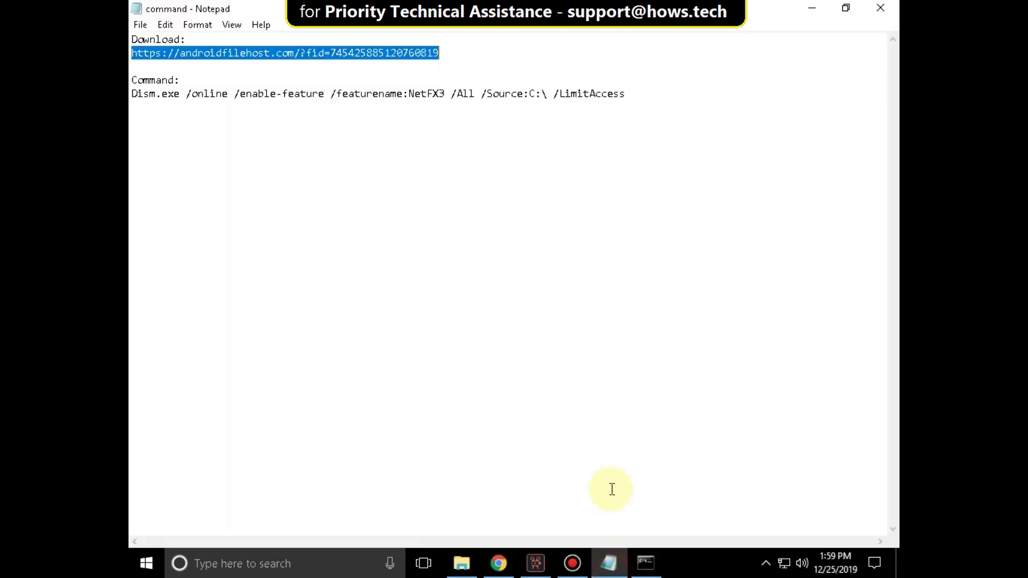
drag(625, 95, 153, 105)
right_click(135, 90)
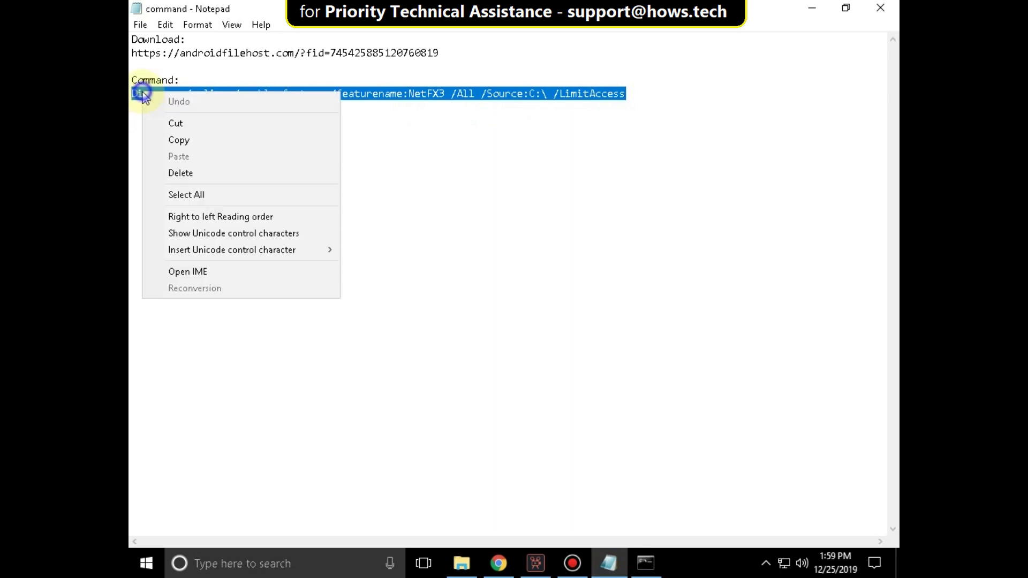
click(179, 141)
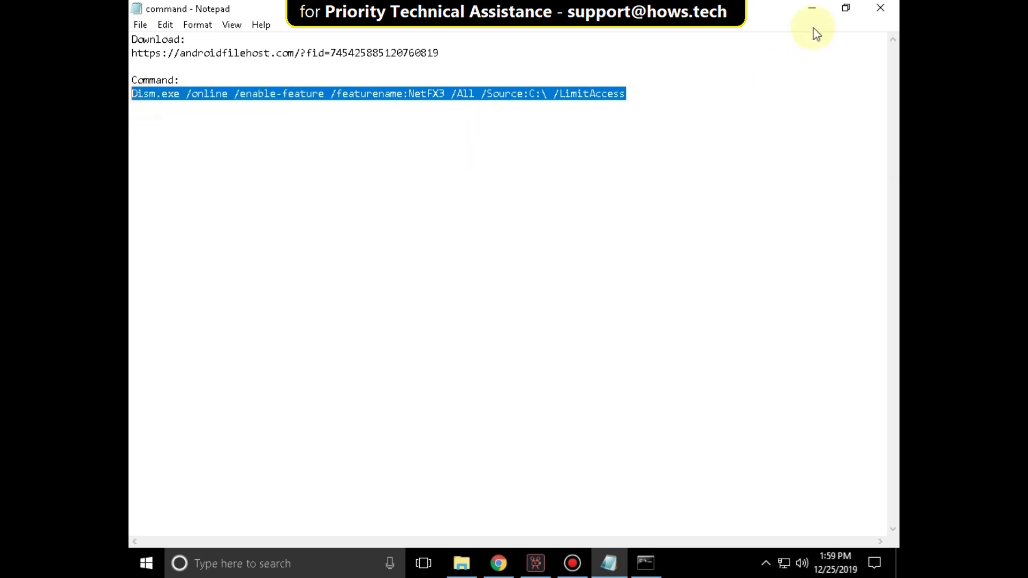
click(812, 7)
drag(558, 129, 569, 33)
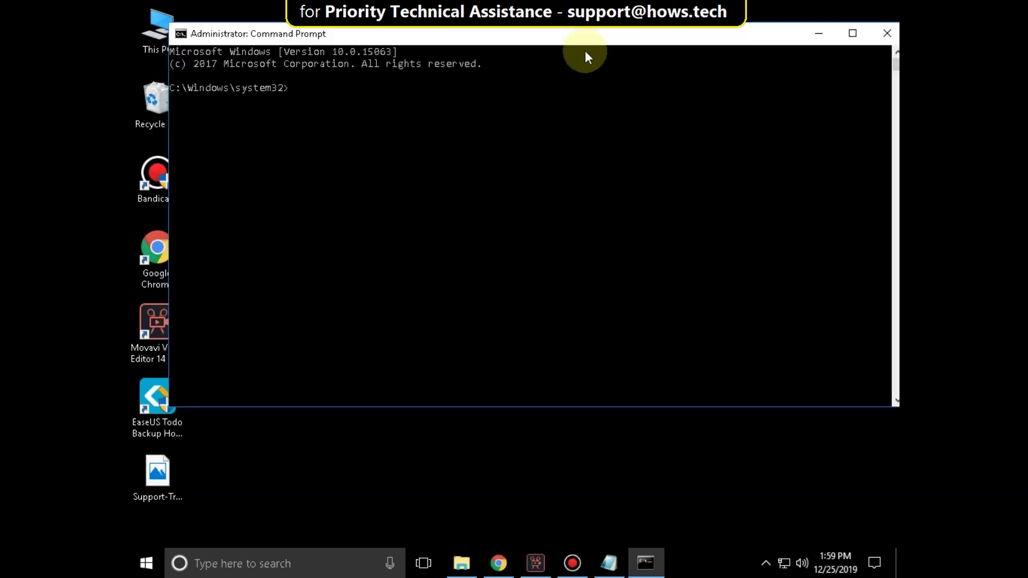
- Paste the Dism.exe NetFX3 enable-feature command into Command Prompt and run it
right_click(540, 35)
mouse_move(602, 145)
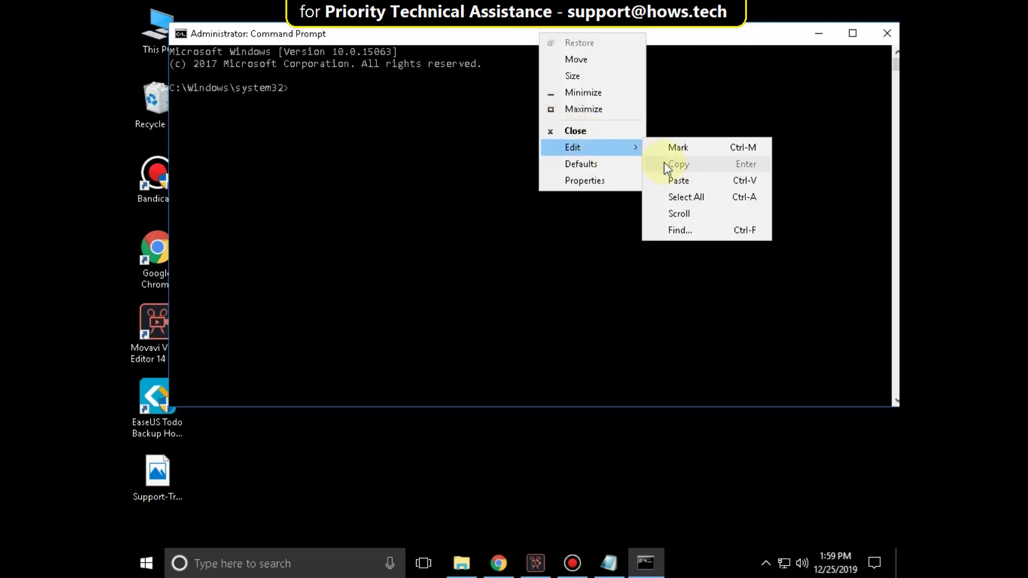
click(684, 182)
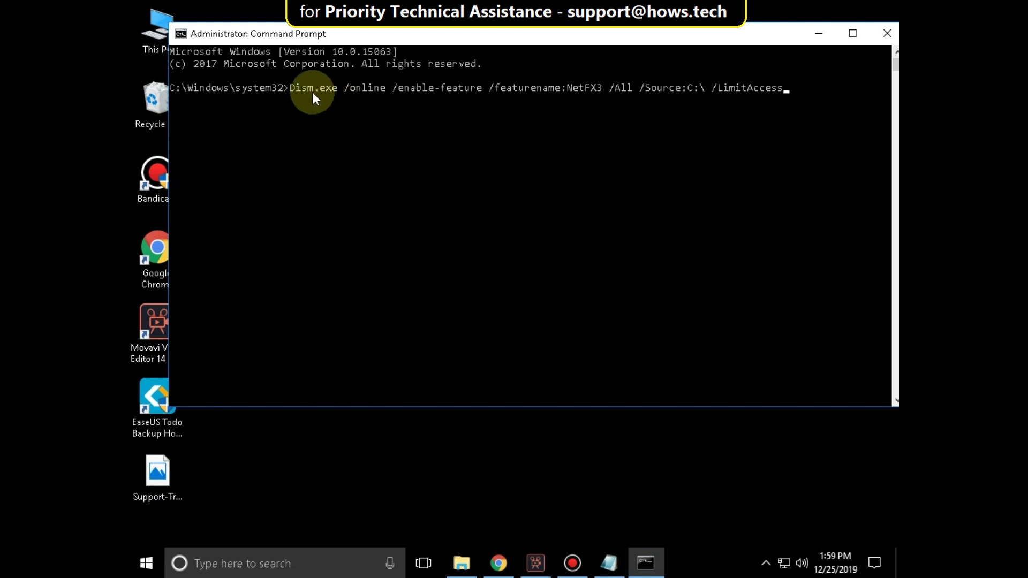
key(Return)
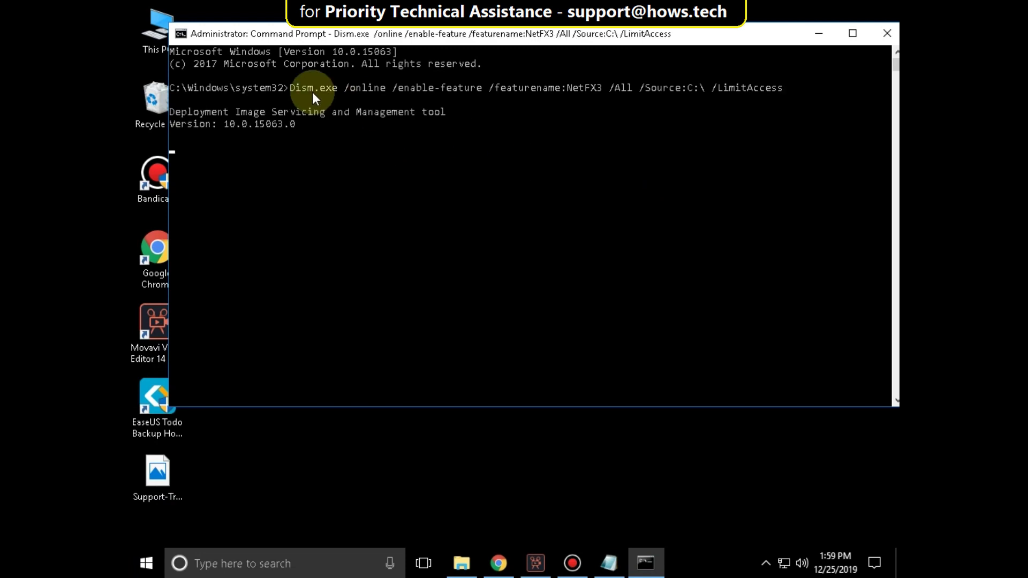